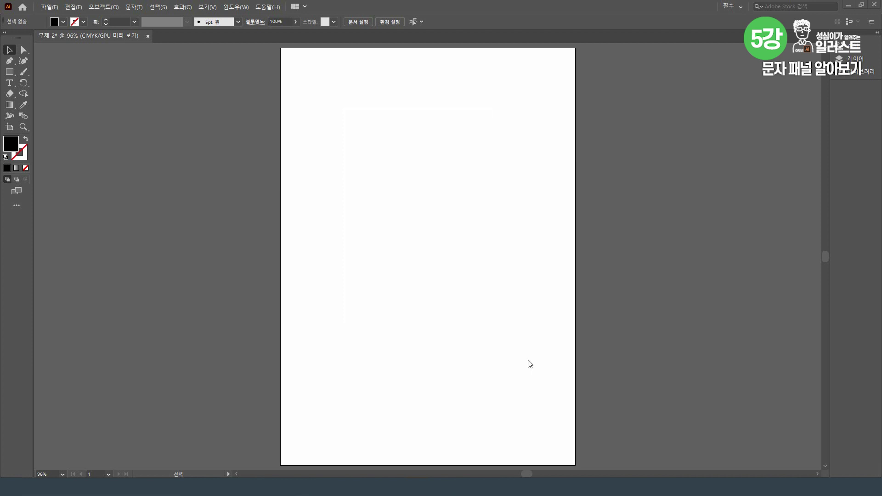
- Create a point text object with the Type tool in the upper part of the artboard
click(10, 84)
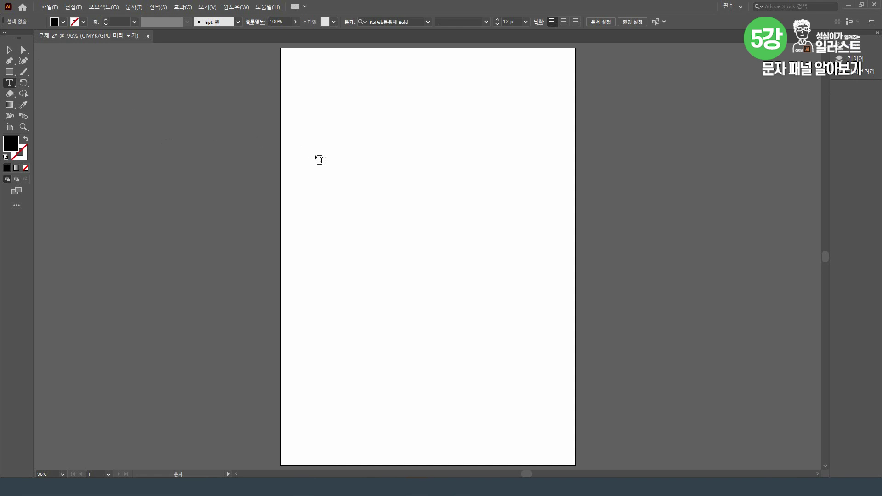
click(331, 153)
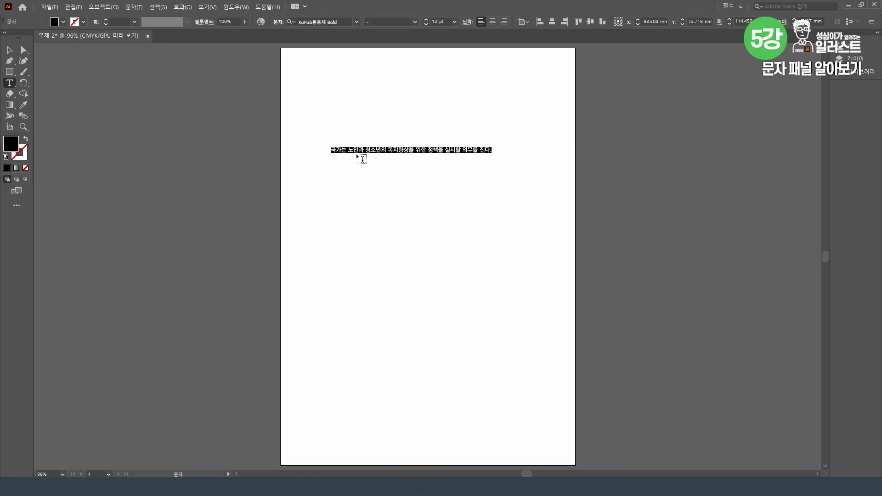
- Turn off the type preference that fills new type objects with placeholder text
click(73, 7)
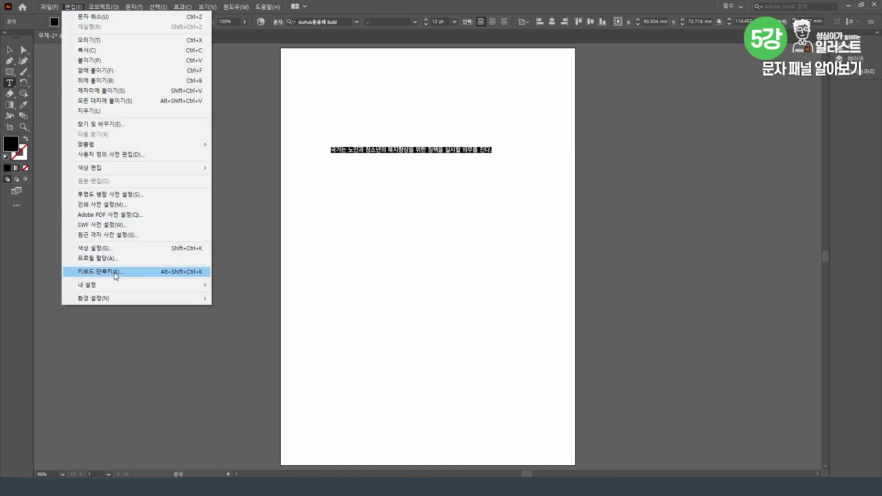
mouse_move(123, 300)
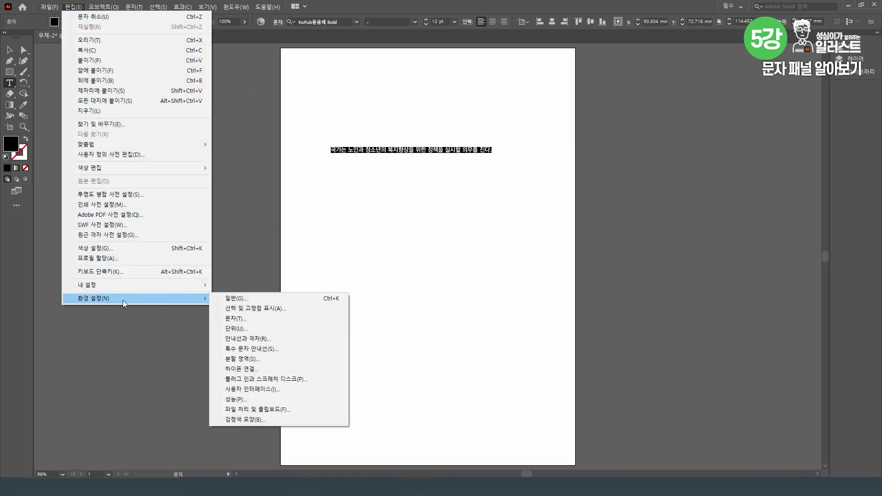
click(294, 319)
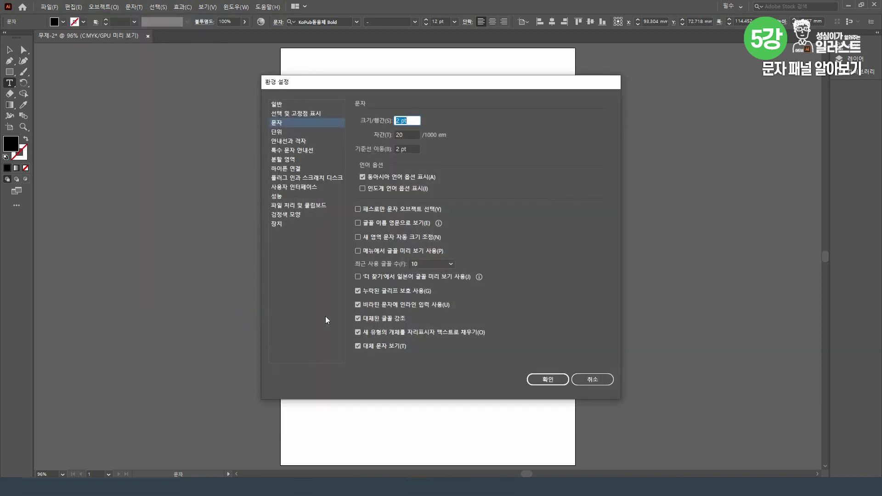
click(360, 333)
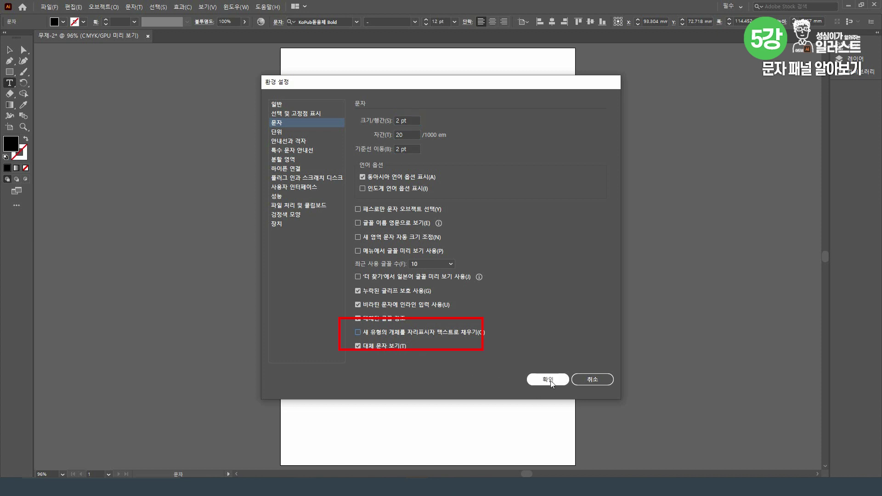
click(551, 381)
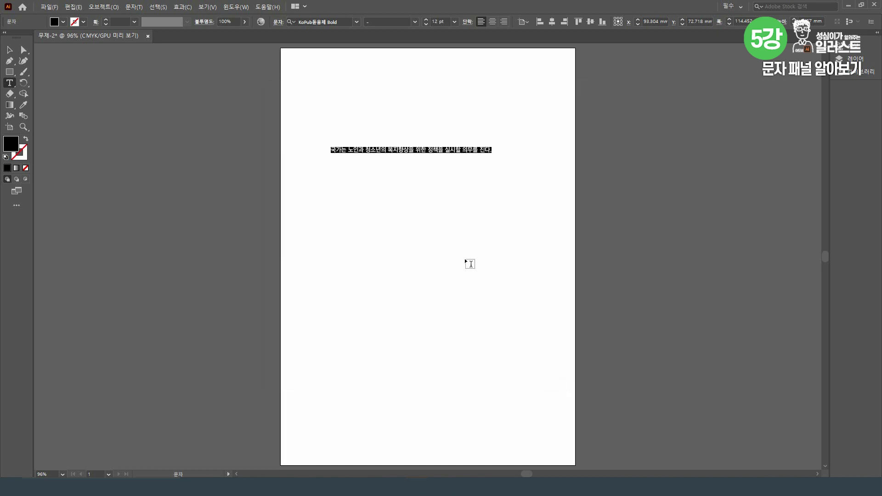
- Delete the placeholder text object from the artboard
ctrl+click(403, 214)
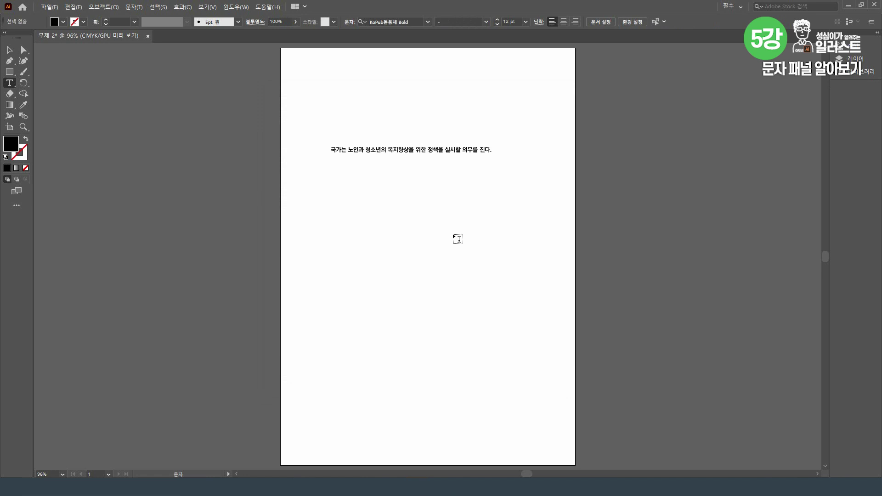
click(10, 50)
click(378, 160)
key(Delete)
- Create a point text reading '일러스트 문자 패널' in the upper part of the artboard
click(9, 83)
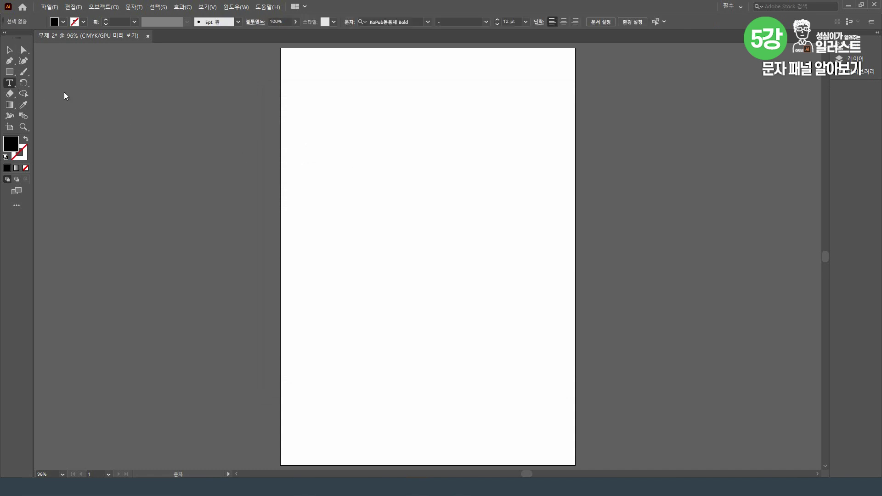
click(379, 146)
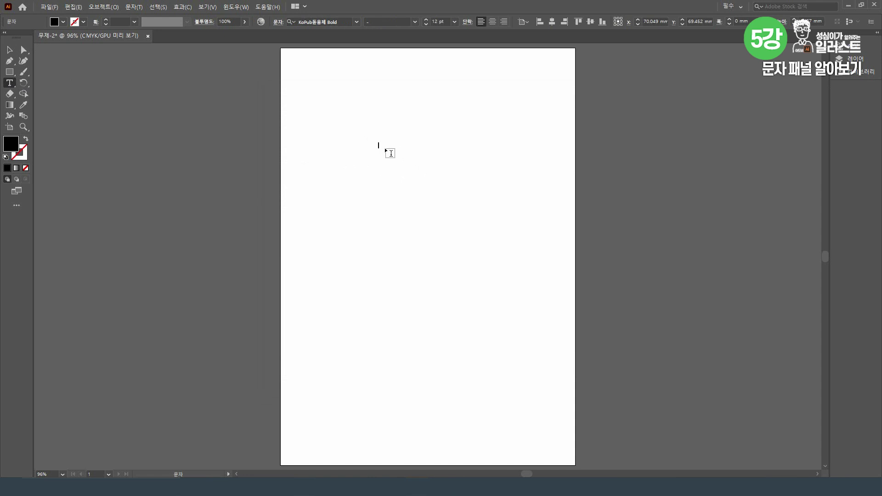
text(일러스트 문자 패널)
scroll(390, 157, up, 3)
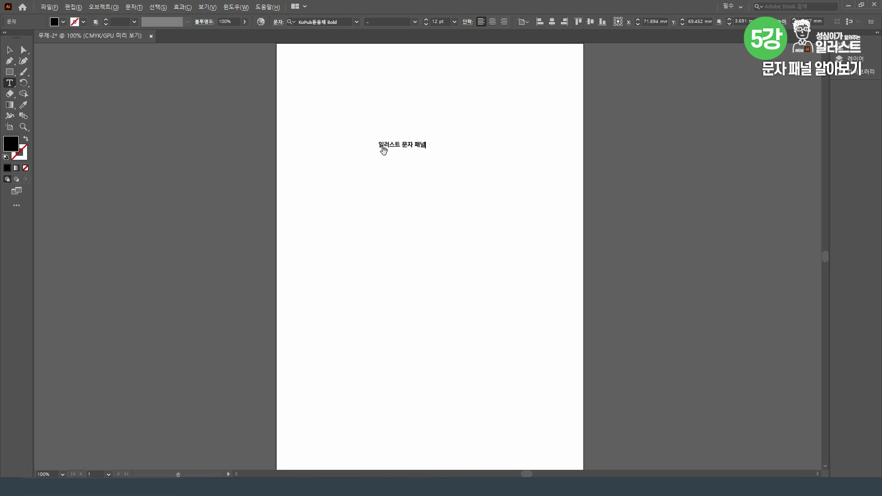
scroll(384, 151, up, 1)
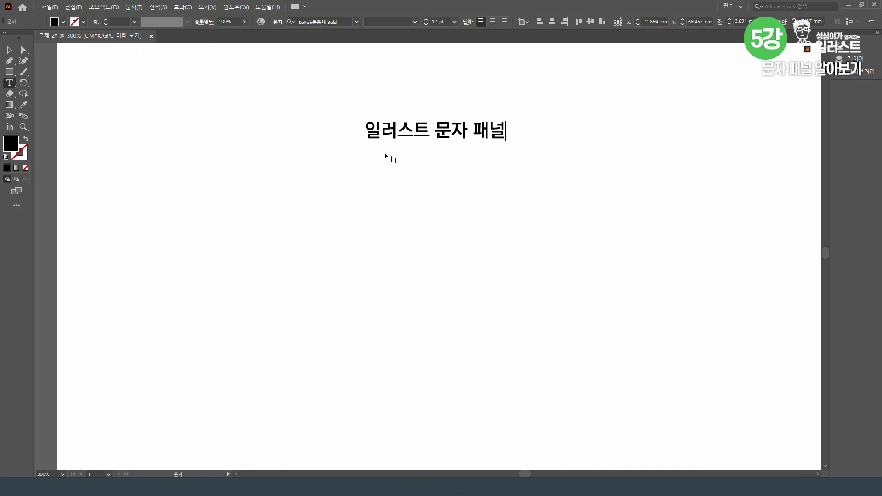
- Add the lines '글꼴 변경하기', '글꼴 크기 조정' and '자간 늘리기' below the first line of text
key(Return)
text(글꼴 변경하기)
key(Return)
text(글꼴 크기)
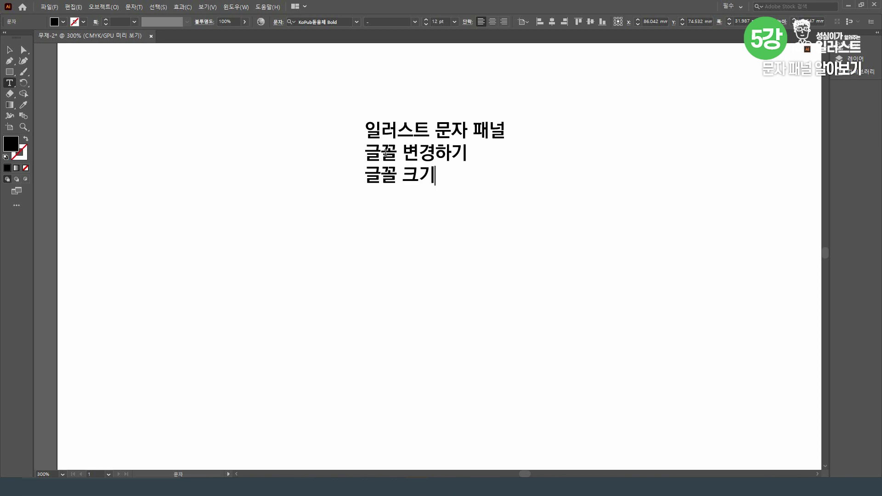
text( 조정)
key(Return)
text(자간 늘리기)
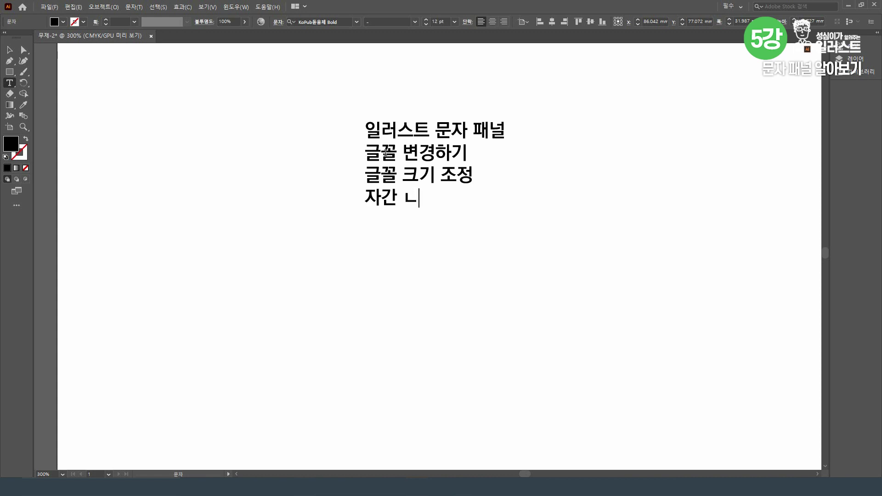
- Add the lines '행간 늘리기', '커닝 조절하기' and '기준선 이동하기' to the end of the text
key(Return)
text(행간 늘리)
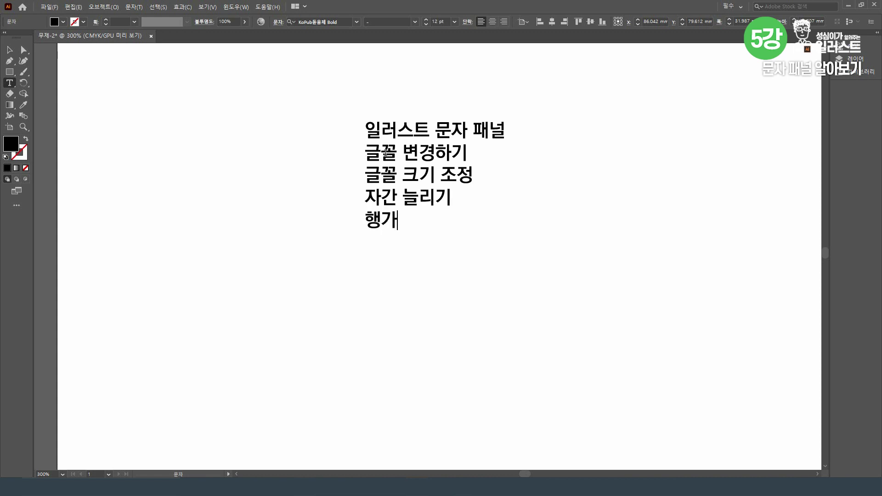
text(기)
key(Return)
text(커니ㅇ 조절학)
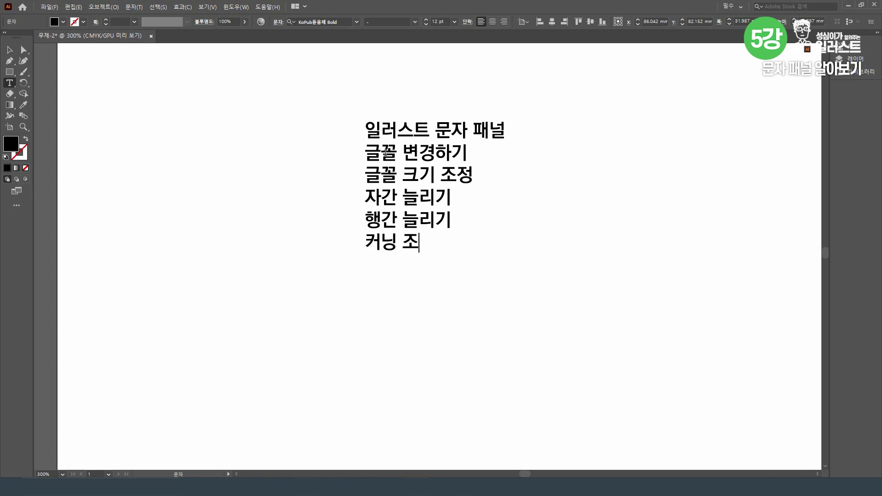
text(ㅣ)
key(Return)
text(기주)
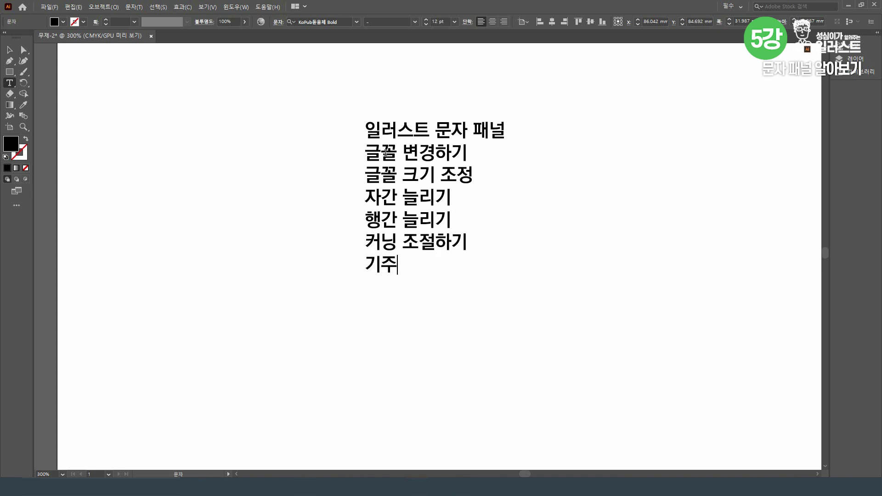
text(ㄴ선 이동하기)
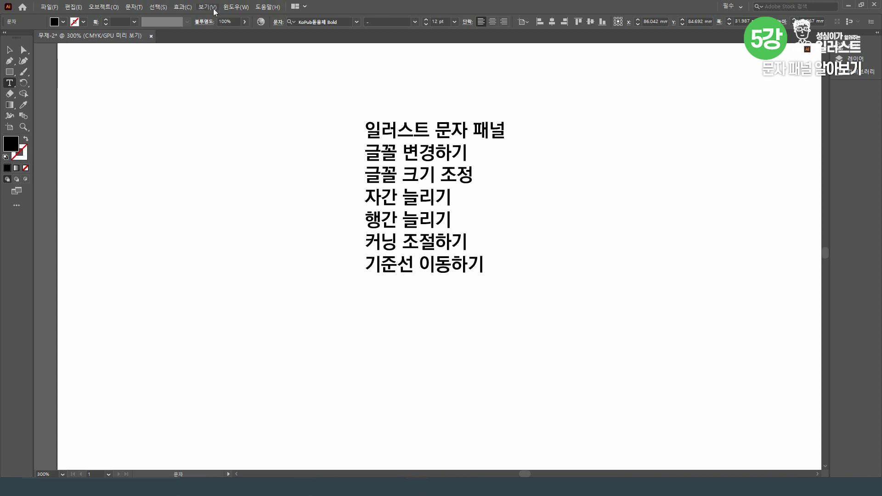
click(238, 7)
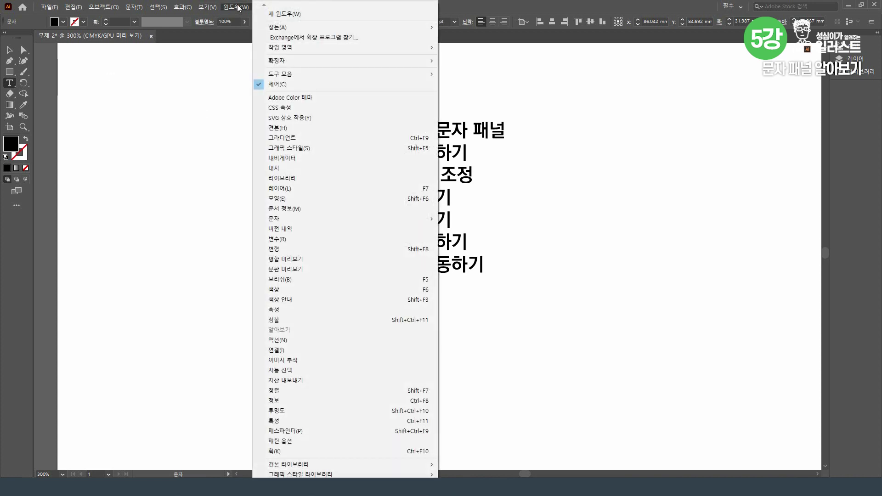
mouse_move(286, 221)
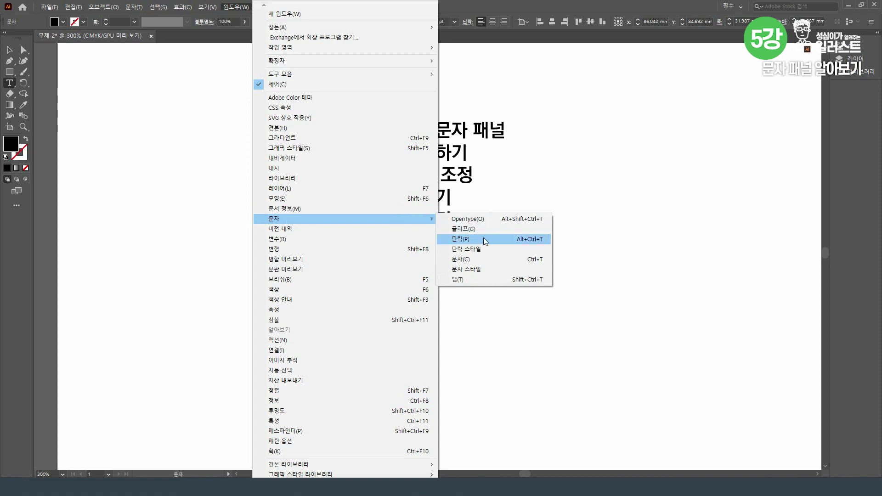
click(536, 262)
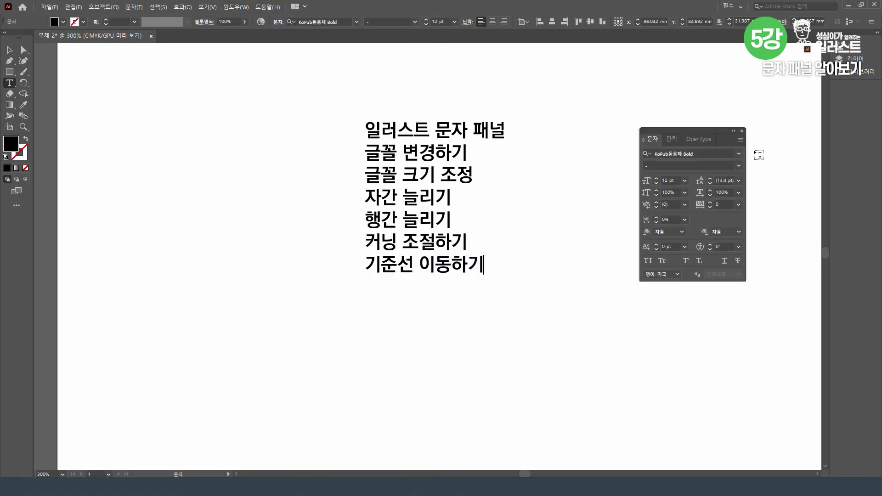
click(742, 131)
- Show the Character panel and place it beside the text block
click(236, 7)
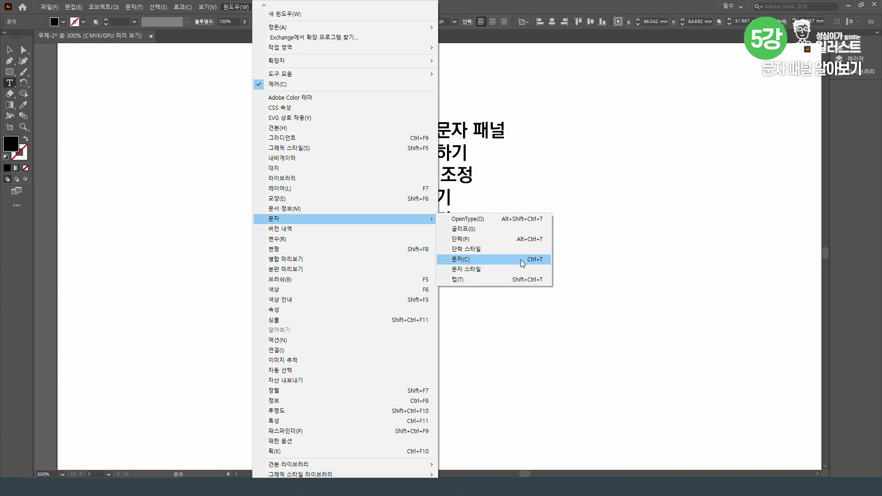
click(521, 261)
drag(665, 130, 615, 110)
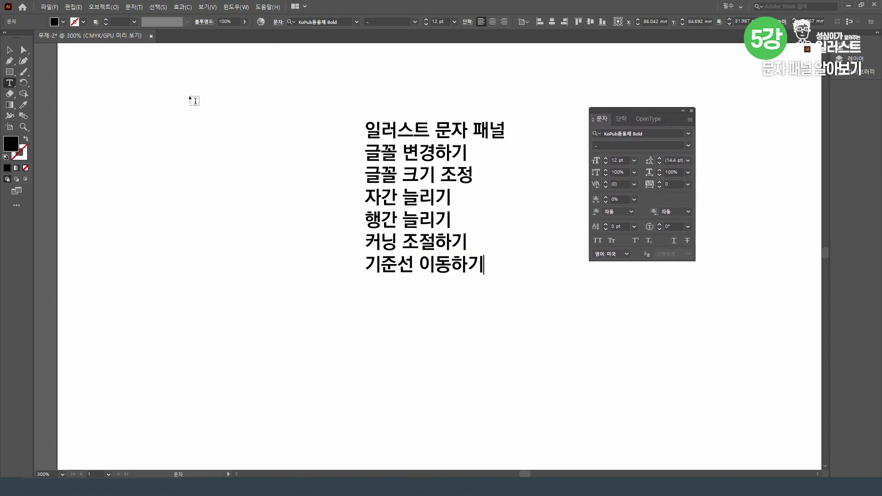
- Try Tmon몬소리 Black and KT&G 상상본문OTF on the whole text block, settling on the font 배달의민족 도현
click(9, 50)
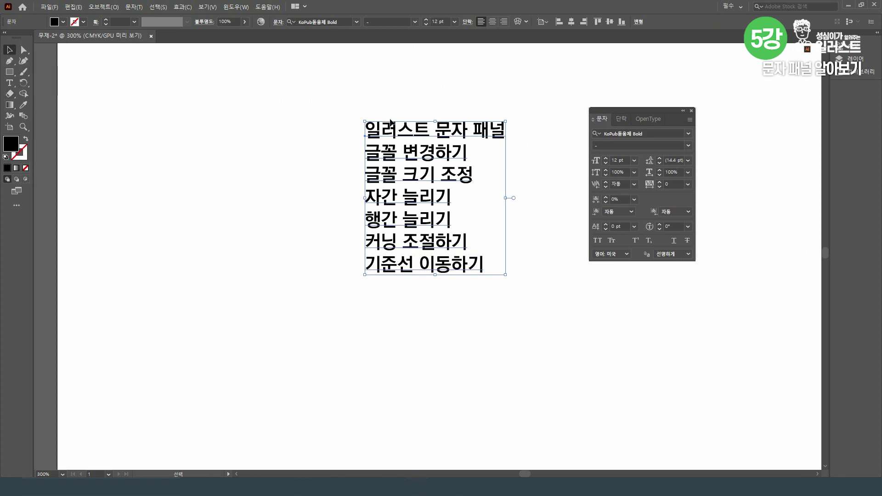
click(688, 133)
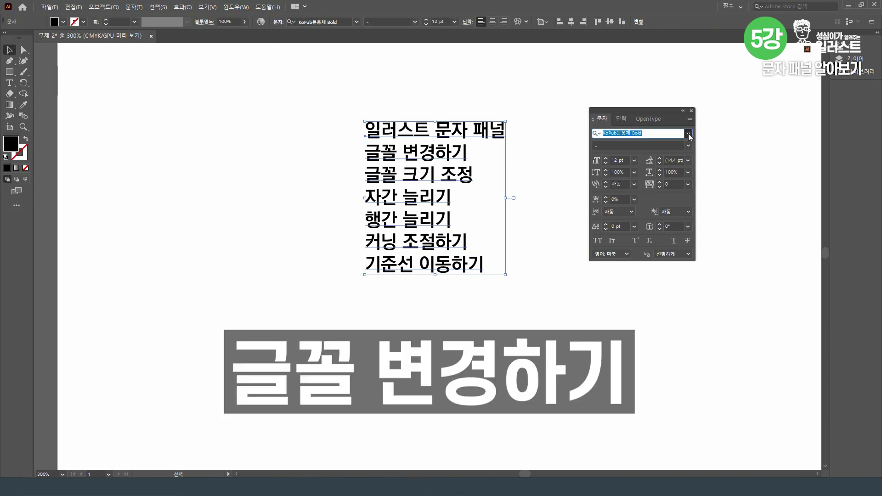
click(674, 192)
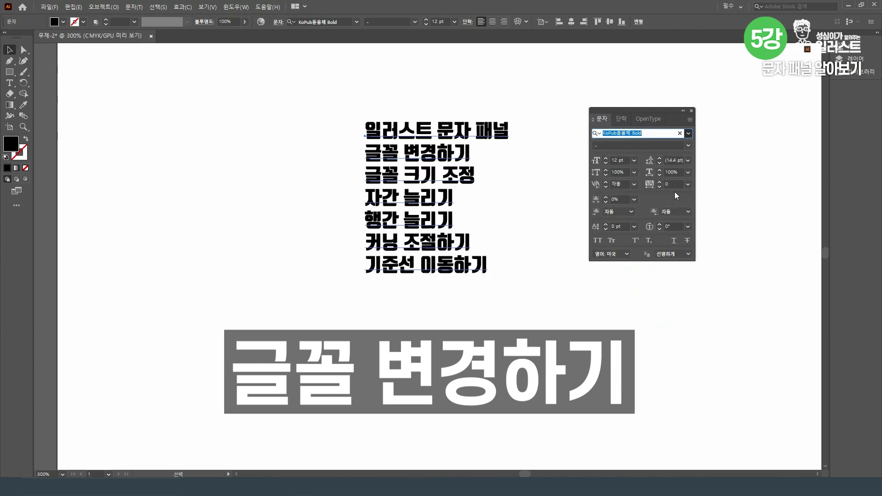
click(688, 133)
click(673, 226)
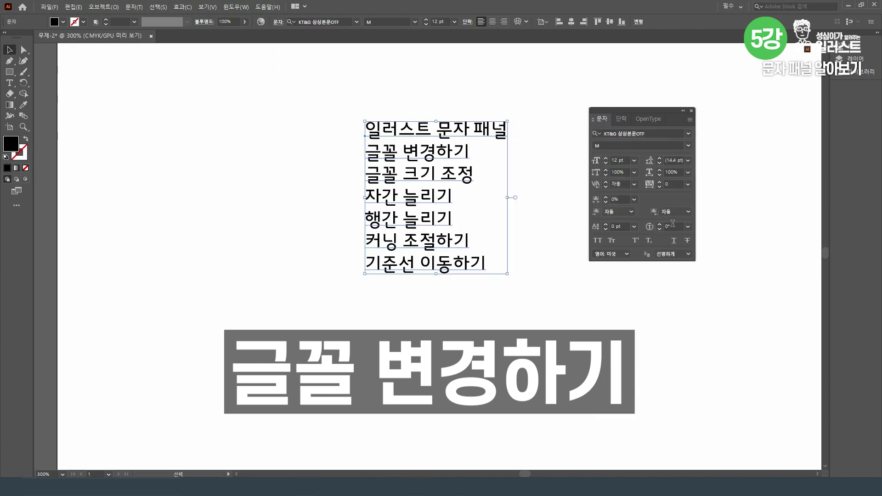
click(689, 134)
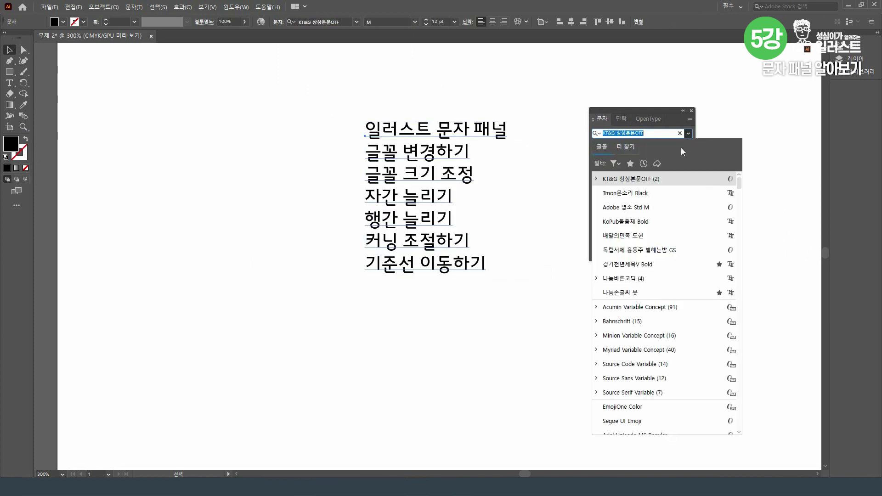
click(664, 235)
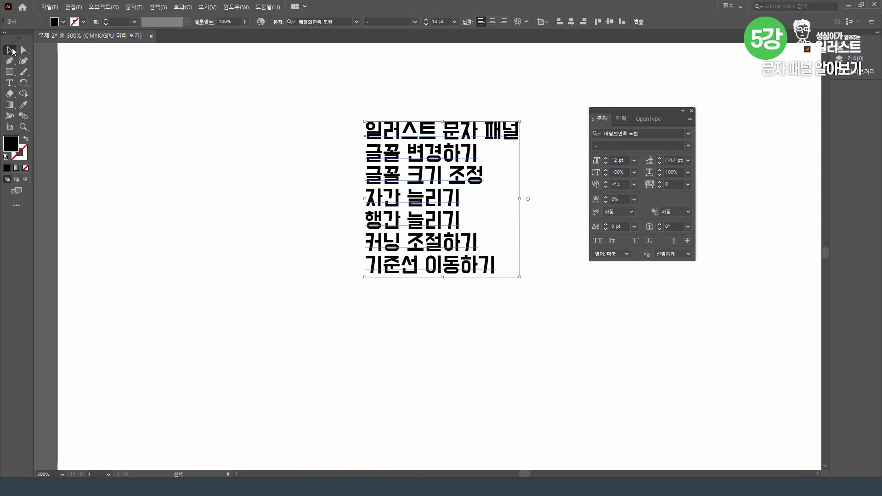
- Change the font of only the '글꼴 변경하기' line to Tmon몬소리 Black
click(10, 83)
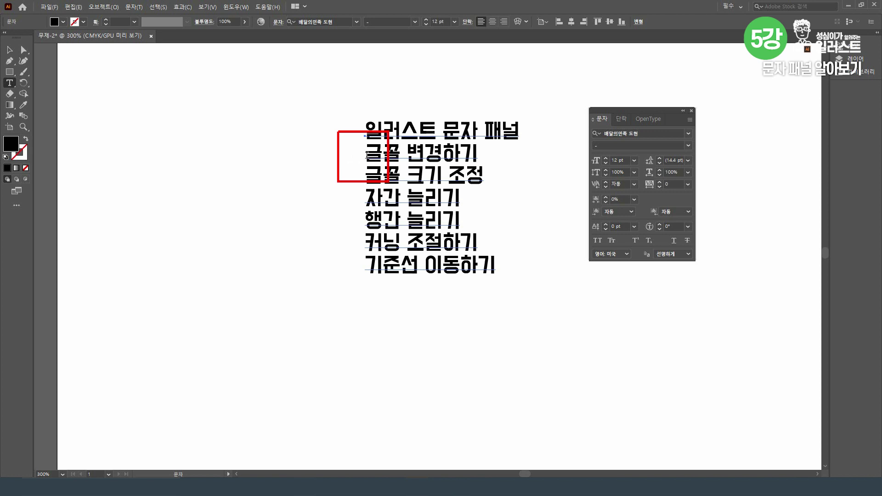
drag(366, 154, 482, 156)
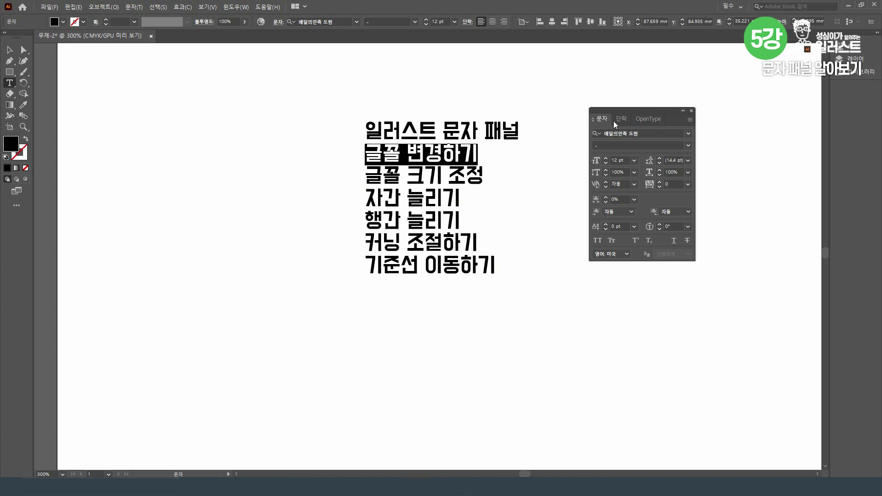
click(688, 134)
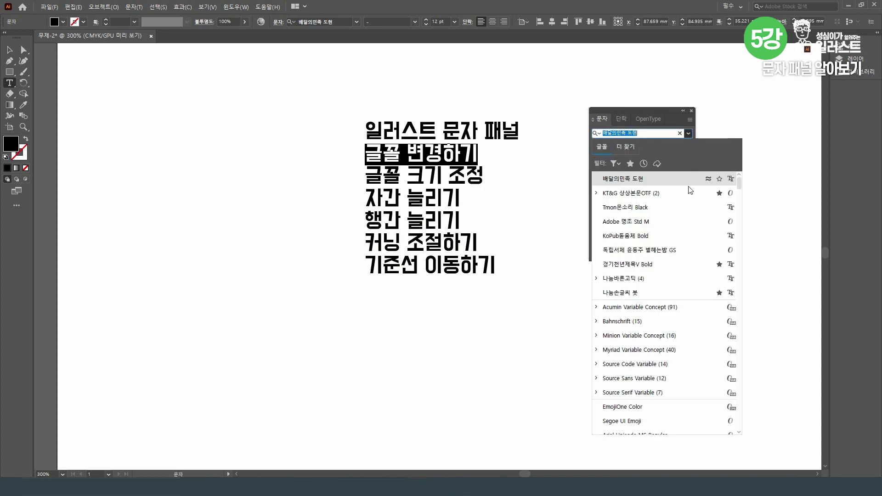
click(666, 216)
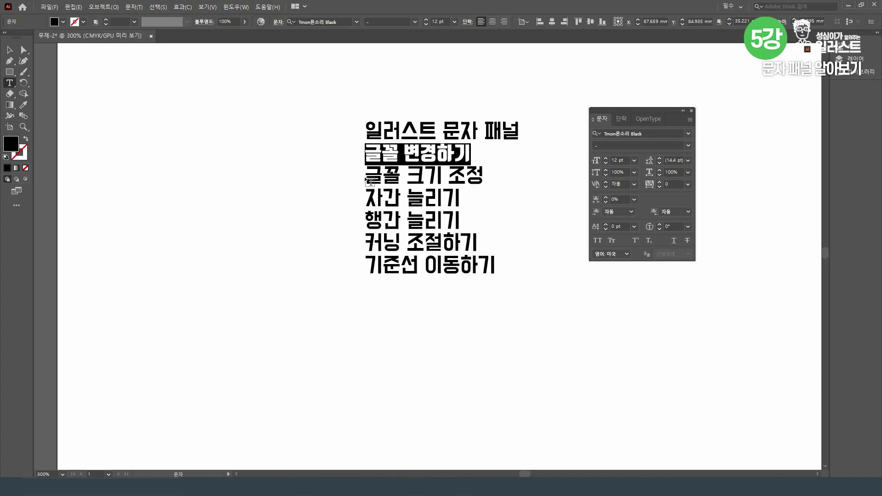
- Change the font of only the '글꼴 크기 조정' line to 나눔손글씨 붓
drag(367, 177, 486, 179)
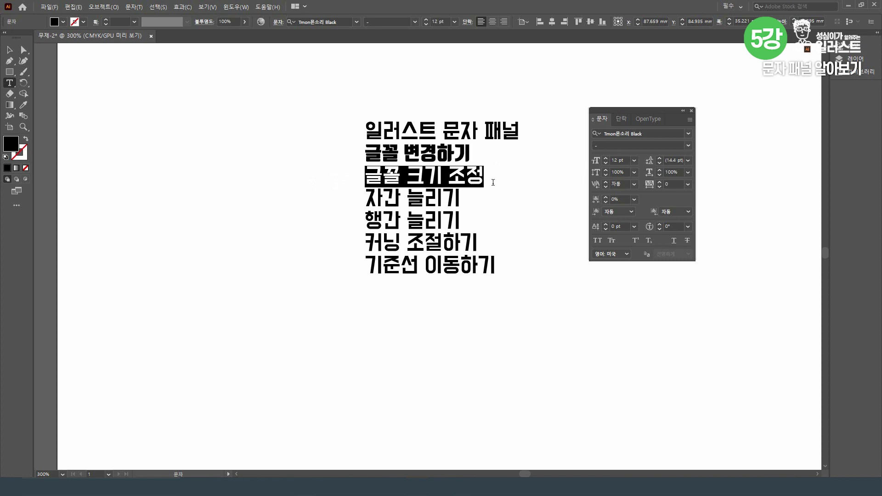
click(689, 134)
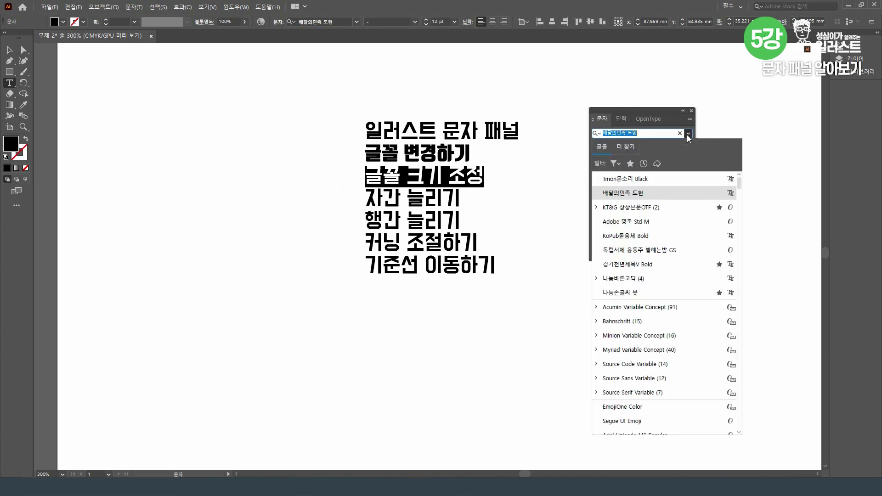
click(681, 292)
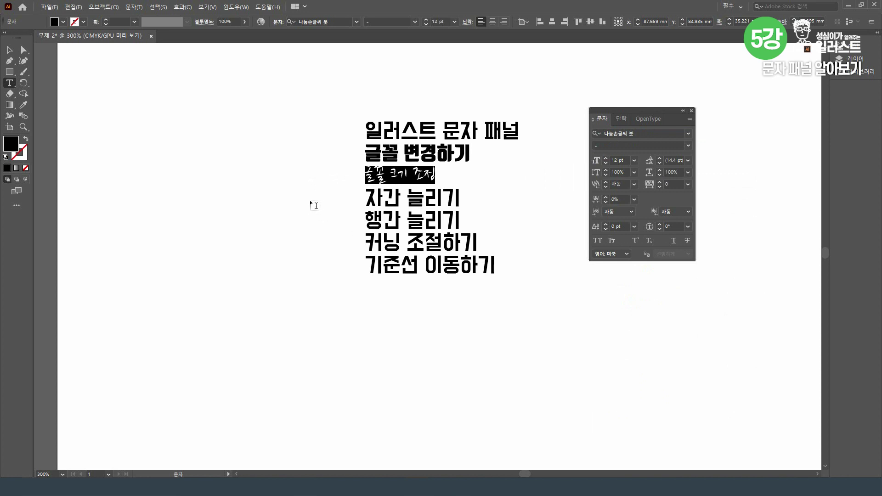
- Change the font of the '자간 늘리기' line to 독립서체 윤동주 별헤는밤 GS and leave text editing
drag(366, 202, 460, 203)
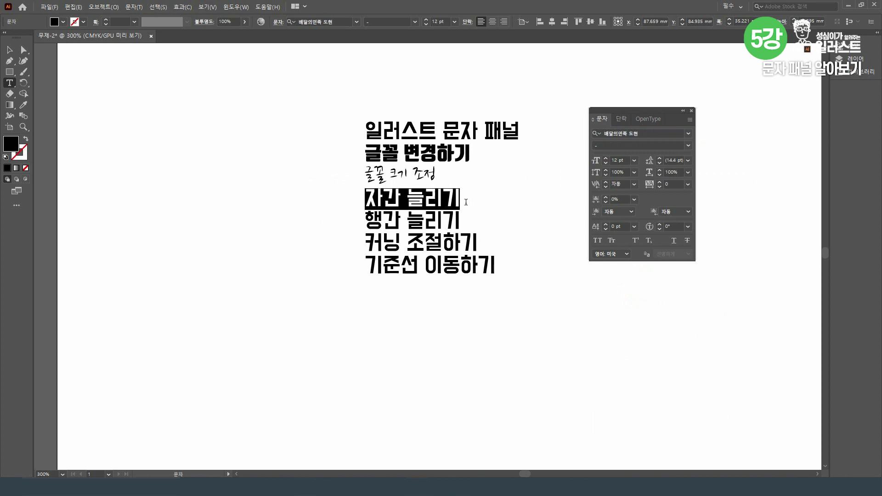
click(690, 134)
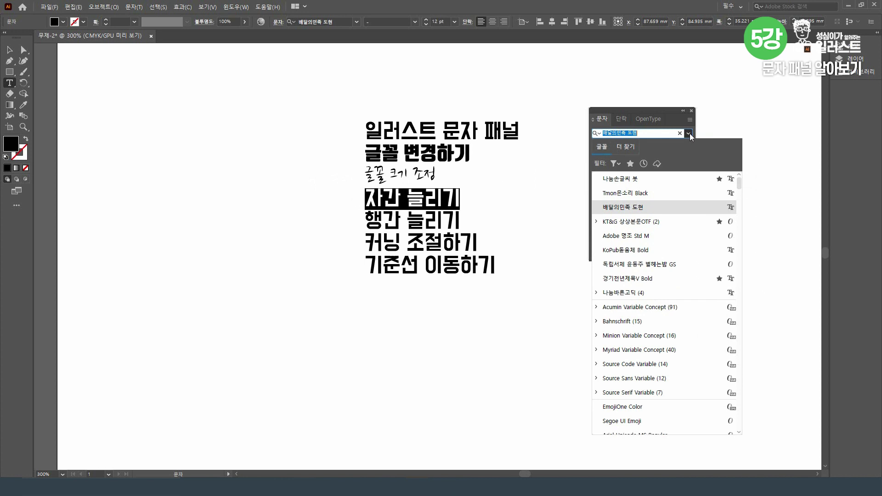
click(687, 271)
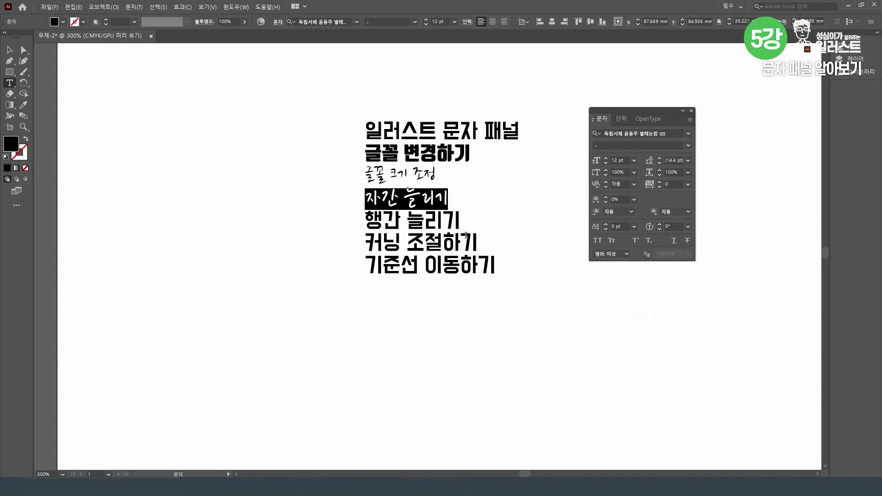
click(9, 49)
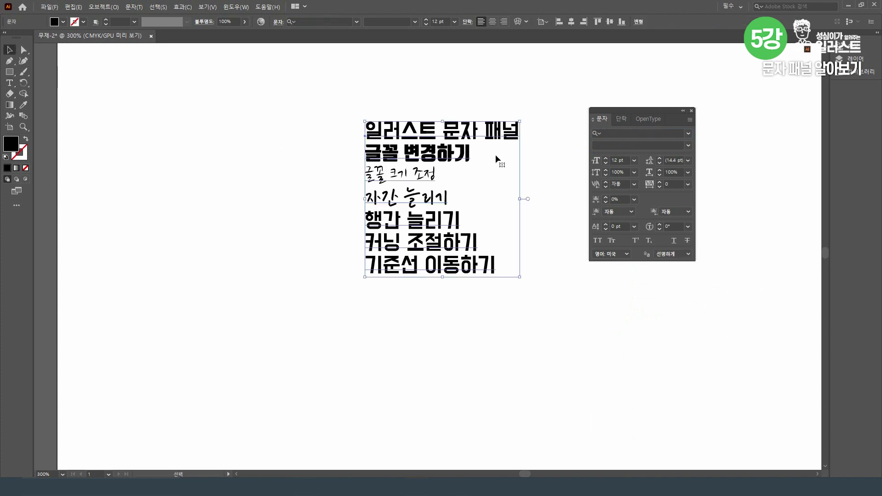
click(9, 83)
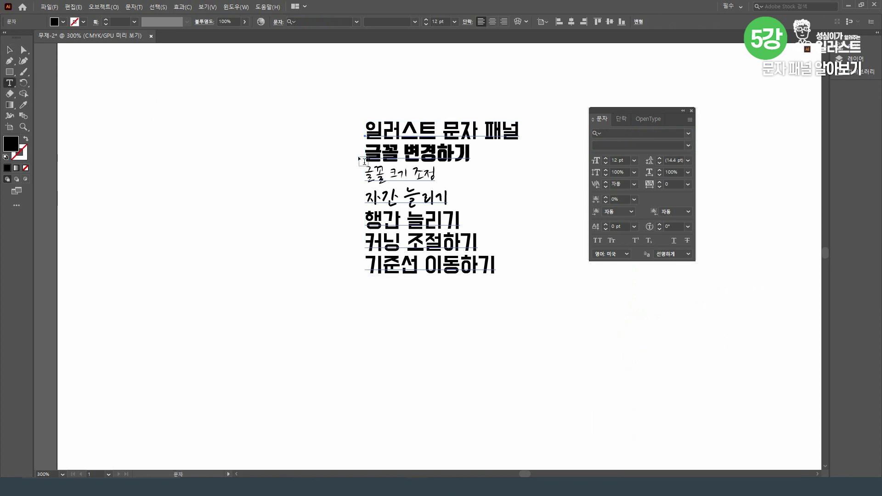
drag(367, 155, 490, 156)
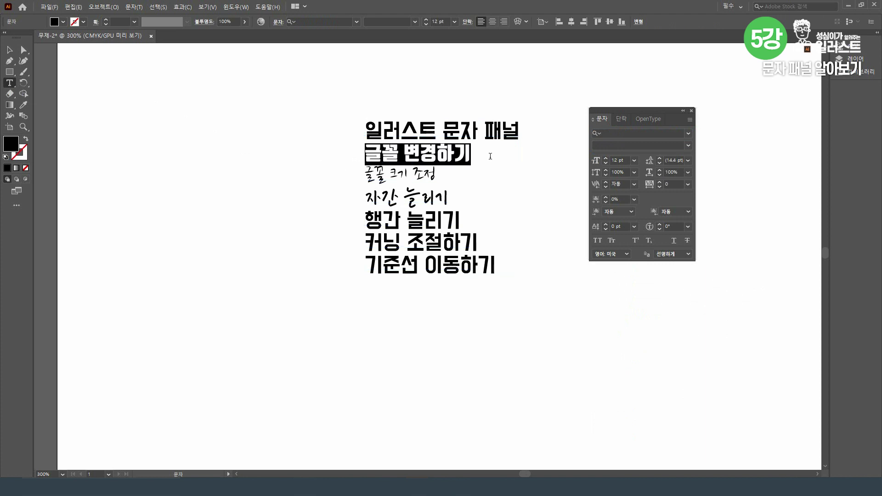
drag(368, 220, 460, 222)
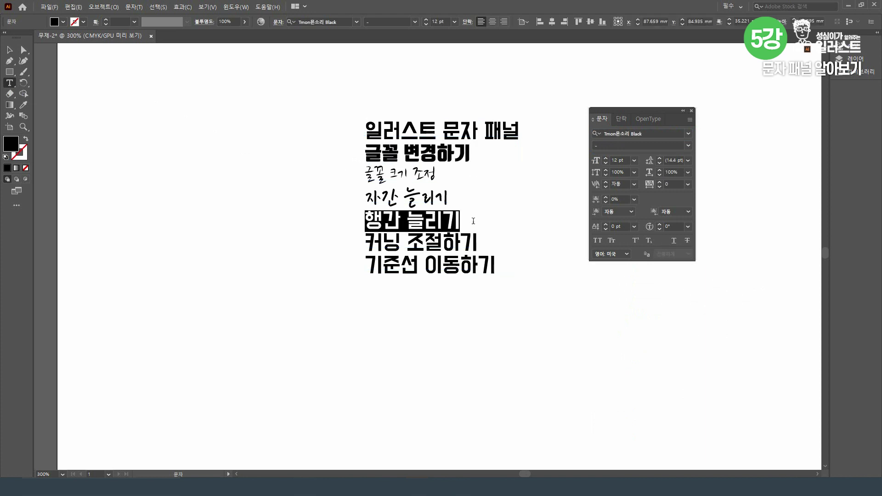
drag(370, 239, 481, 241)
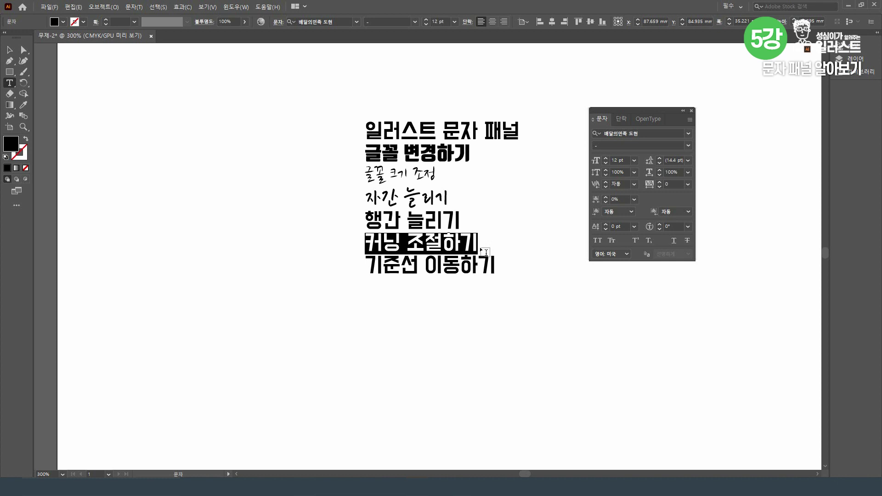
- Select the whole text block and try its font size at 15 pt, settling on 13 pt
key(Escape)
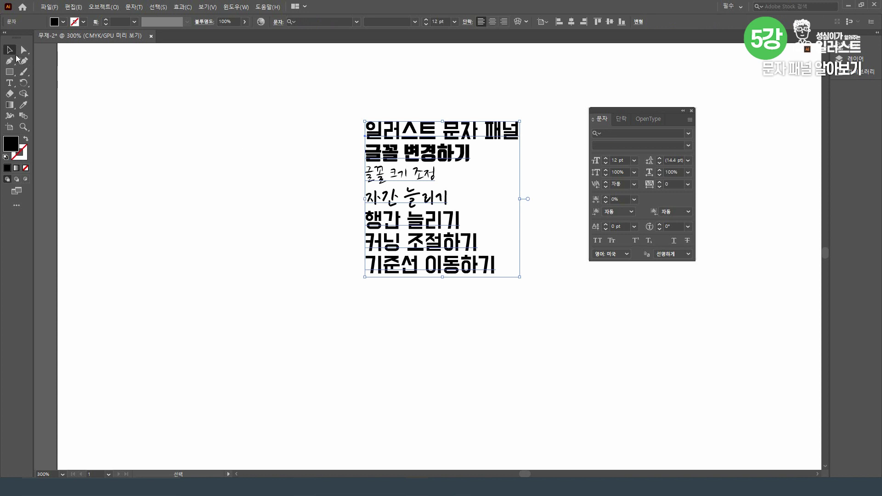
click(607, 159)
click(607, 159)
click(607, 159)
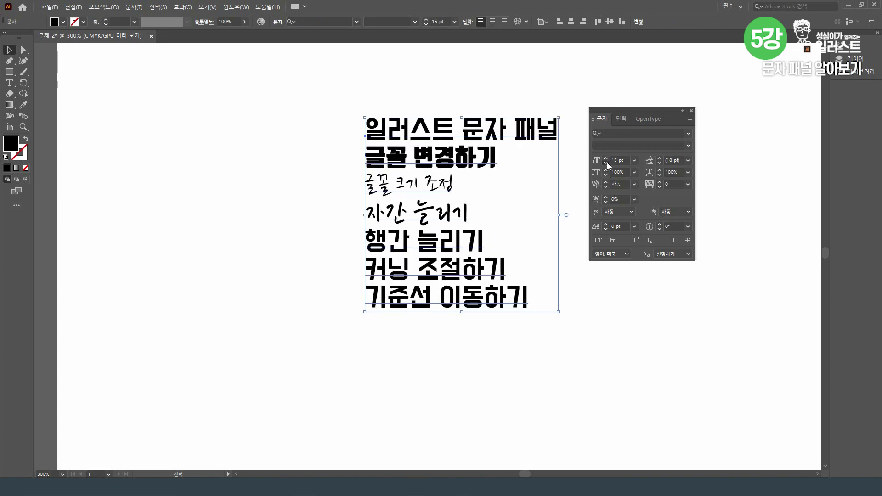
click(607, 162)
click(606, 163)
- Set the font size of only the '글꼴 변경하기' line to 11 pt
click(9, 83)
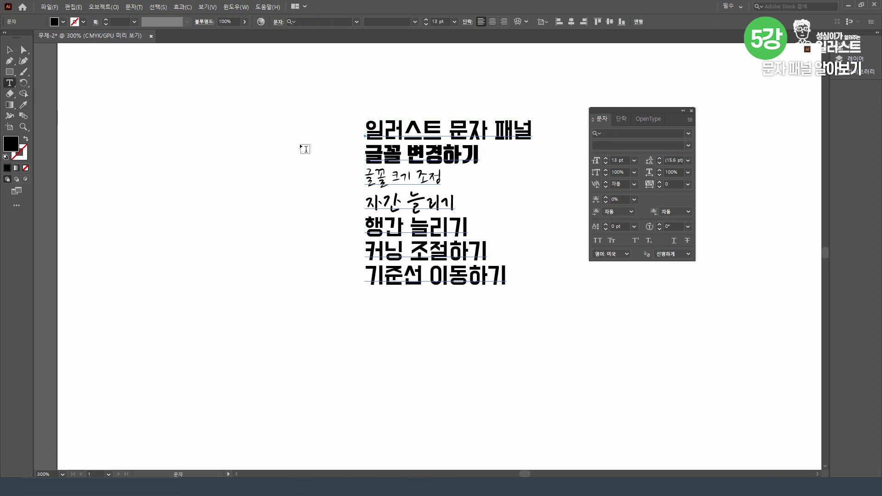
drag(375, 180, 441, 180)
drag(366, 157, 489, 159)
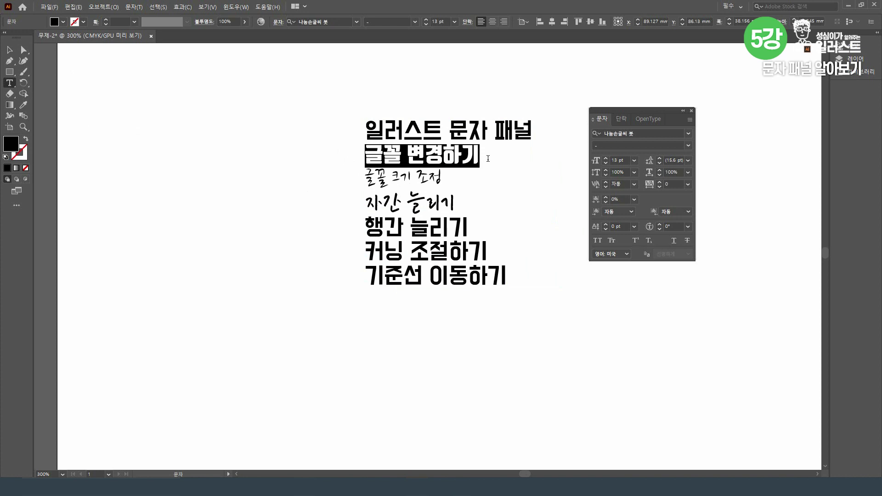
click(608, 164)
click(608, 164)
click(607, 163)
click(607, 163)
click(607, 163)
click(606, 158)
click(607, 159)
click(607, 159)
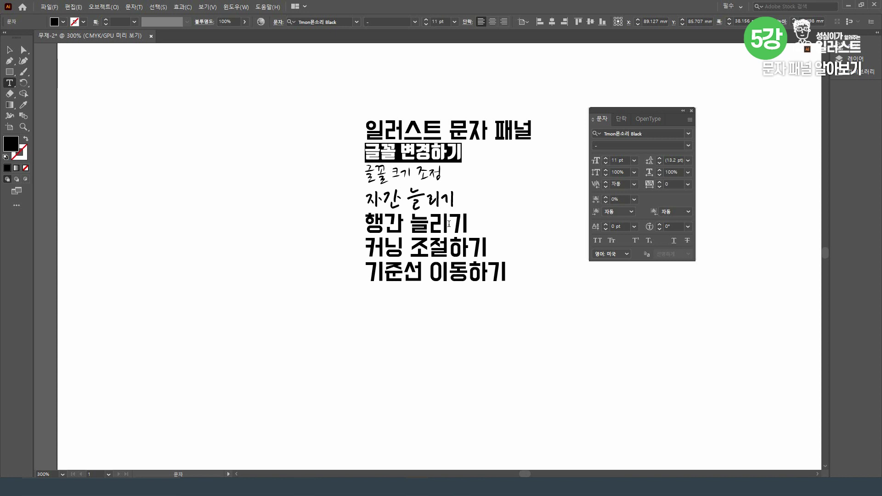
- Select the '행간 늘리기' line and try a smaller font size, returning it to 13 pt
drag(366, 223, 468, 224)
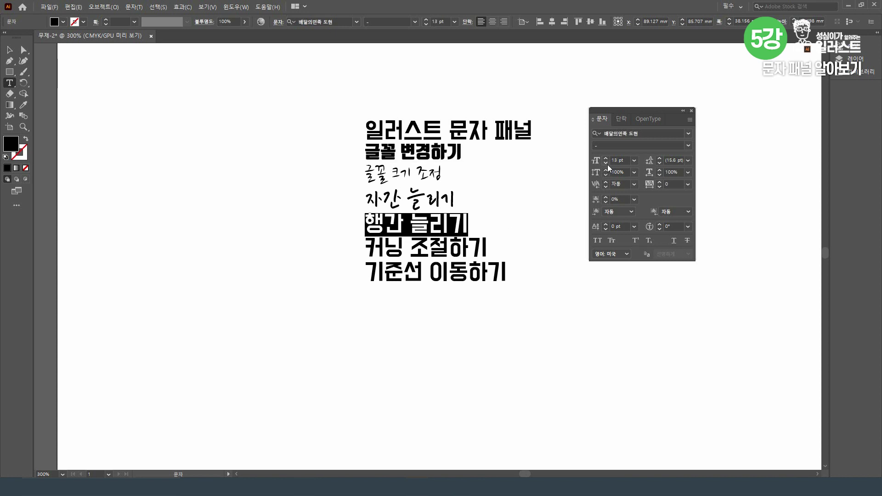
click(608, 164)
click(607, 162)
click(607, 157)
click(606, 157)
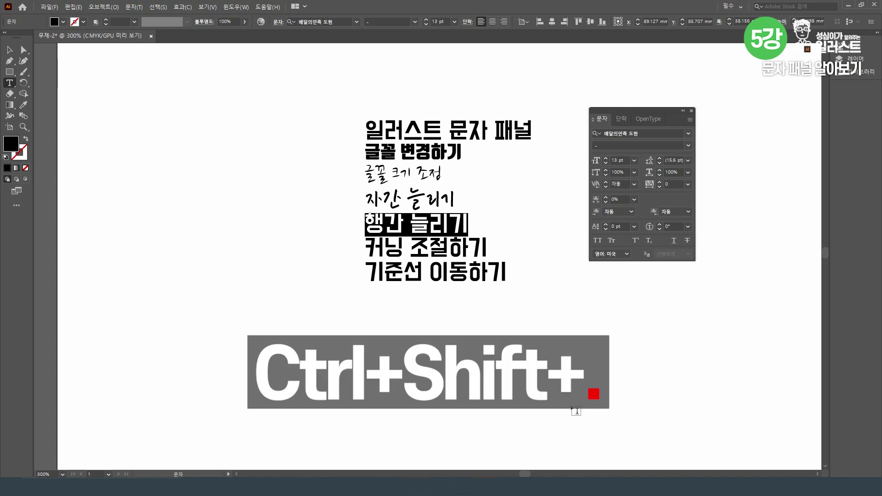
- Enlarge the '행간 늘리기' line to 19 pt, and bring it back down to 13 pt
key(ctrl)
key(shift)
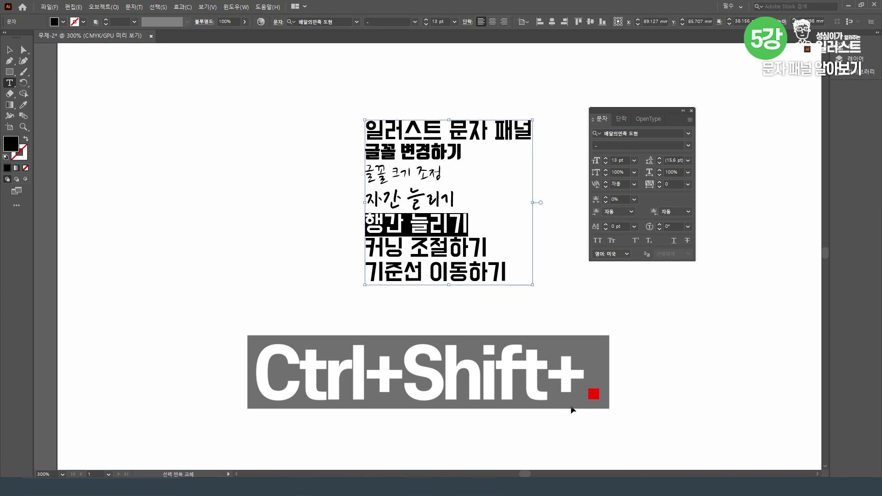
key(ctrl+shift+period)
key(ctrl+shift+period)
key(ctrl+shift+period)
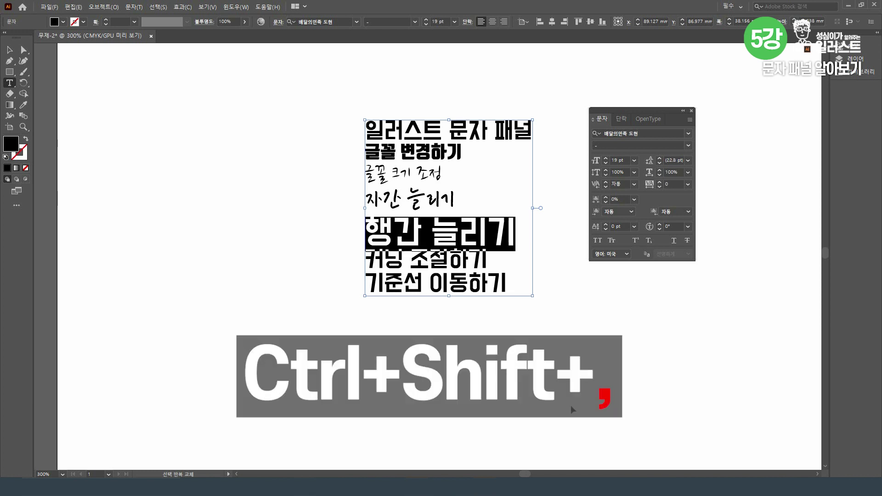
key(ctrl+shift+comma)
key(ctrl+shift+comma)
key(ctrl+shift+comma)
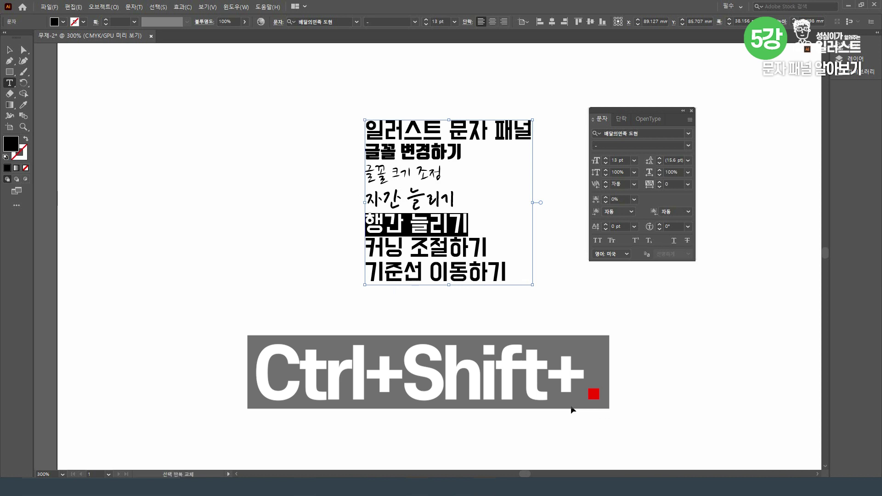
- Enlarge the '행간 늘리기' line to 21 pt in equal increments
key(ctrl+shift+period)
key(ctrl+shift+period)
key(ctrl+shift+period)
key(ctrl+shift+period)
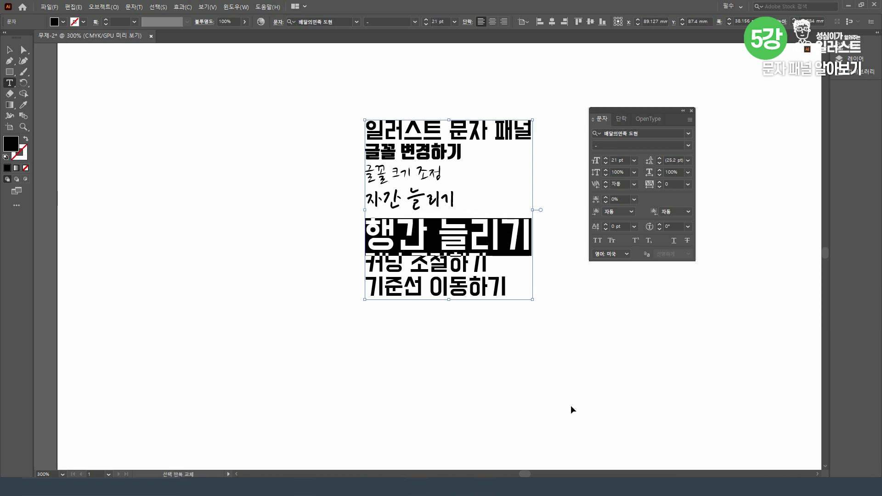
- Reduce the font size of the '행간 늘리기' line stepwise to 9 pt
key(ctrl+shift+comma)
key(ctrl+shift+comma)
key(ctrl+shift+comma)
key(ctrl+shift+comma)
key(ctrl+shift+comma)
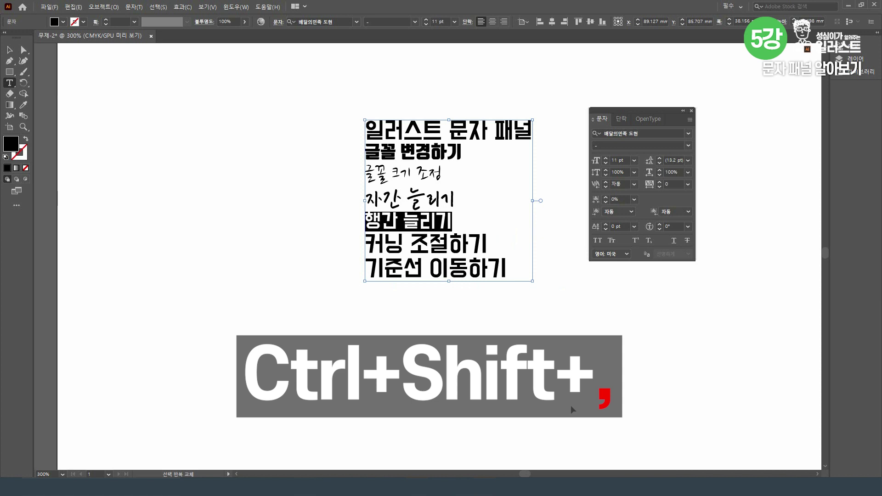
key(ctrl+shift+comma)
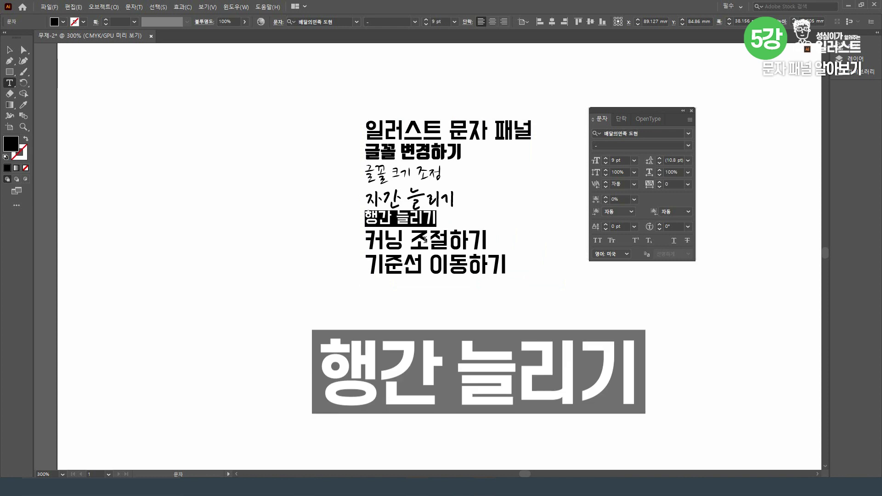
- Set the leading of the whole text block to 18 pt
click(10, 50)
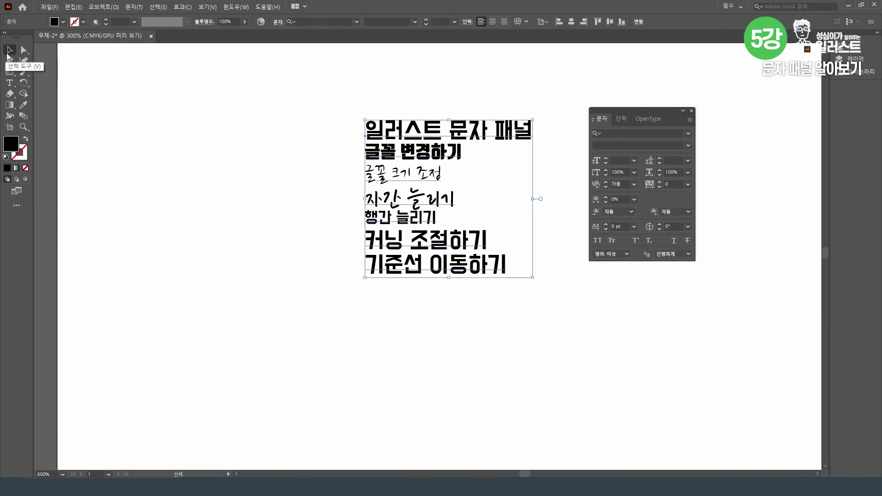
click(660, 159)
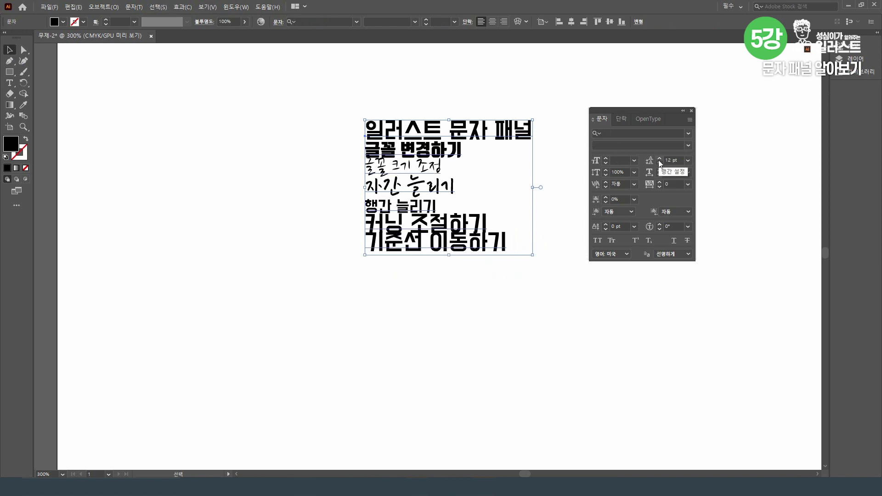
click(659, 159)
click(659, 159)
click(660, 159)
click(659, 159)
click(659, 159)
click(660, 159)
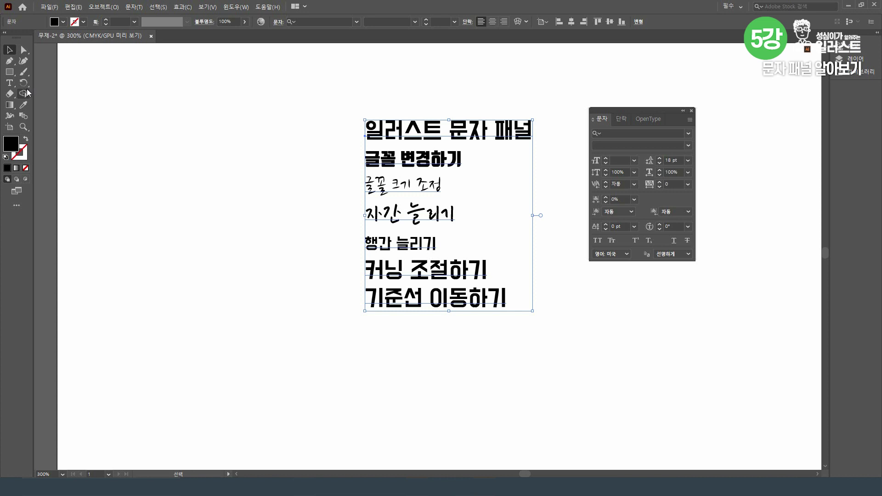
- Set the leading of only the lines '글꼴 변경하기' through '자간 늘리기' to 16 pt
click(11, 83)
drag(366, 158, 476, 220)
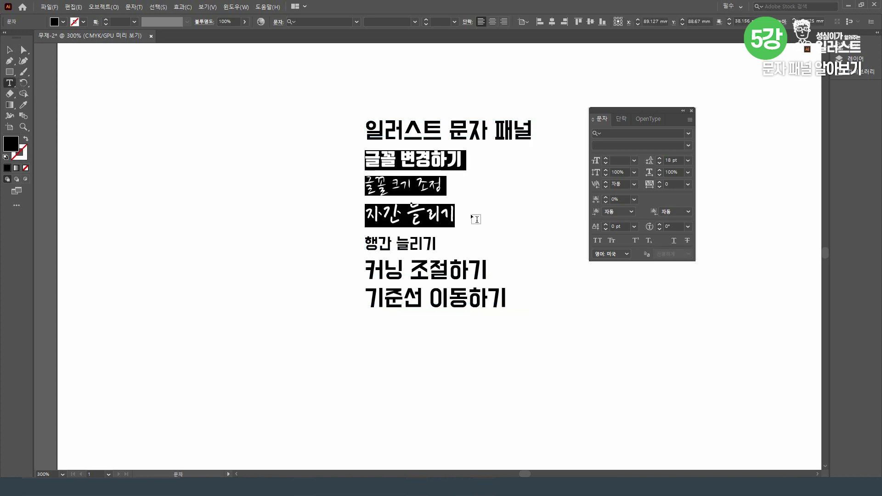
click(659, 158)
click(660, 163)
click(660, 162)
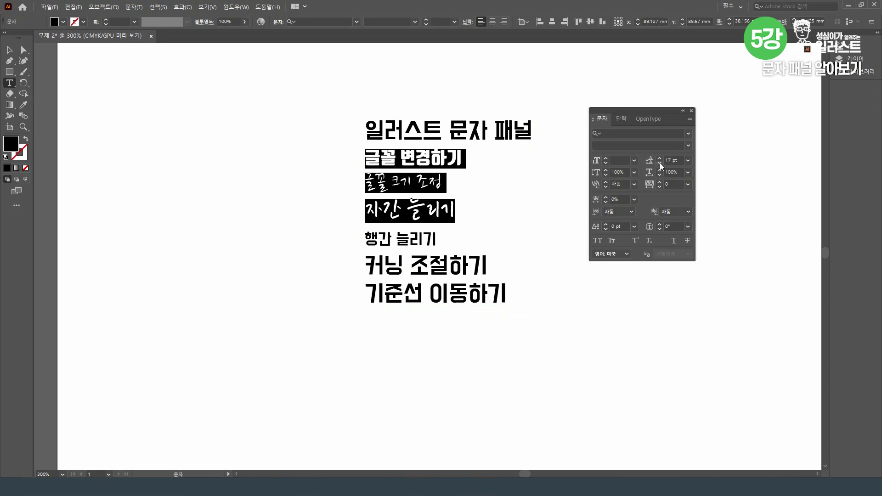
click(660, 163)
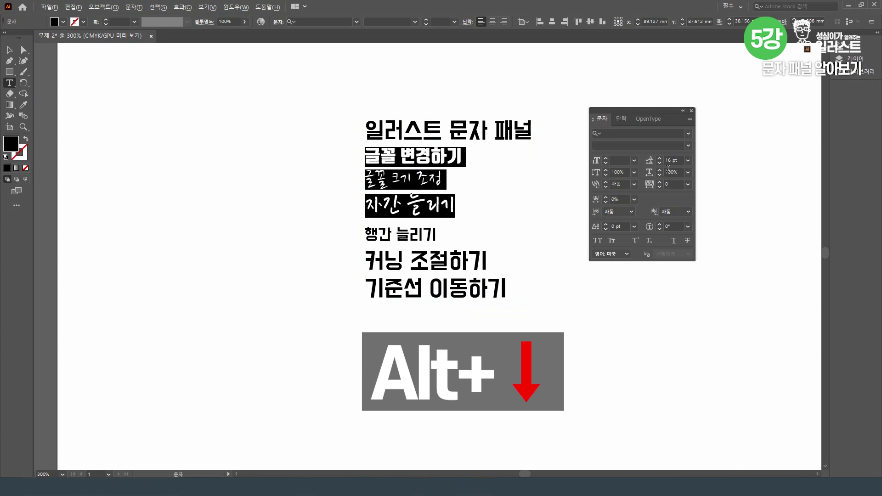
- Widen the leading of the three selected lines to 22 pt and tighten it back to 16 pt
key(alt+Down)
key(alt+Down)
key(alt+Down)
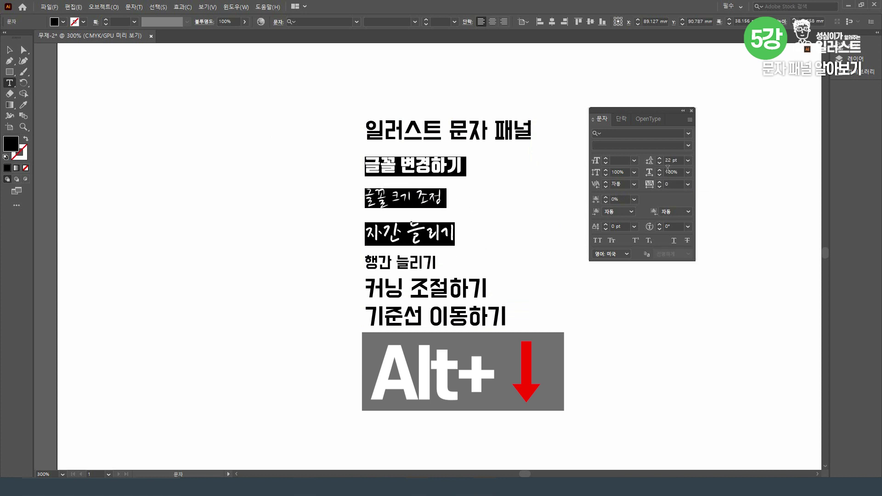
key(alt+Up)
key(alt+Up)
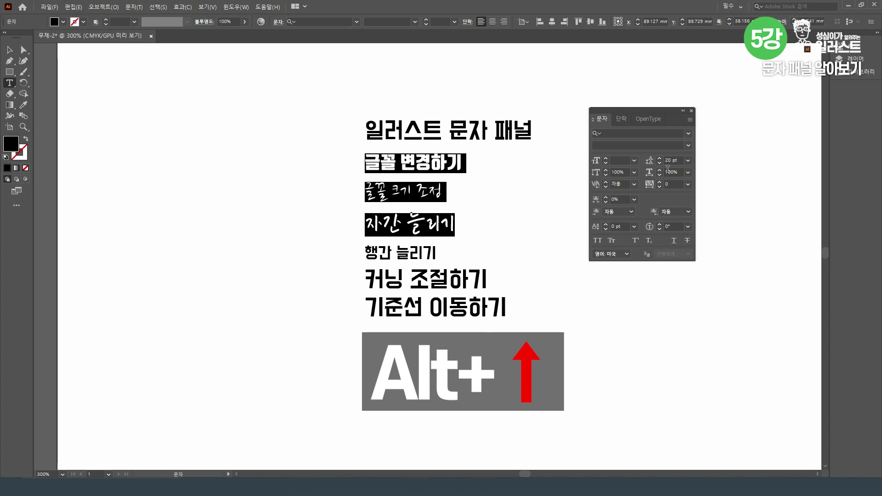
key(alt+Up)
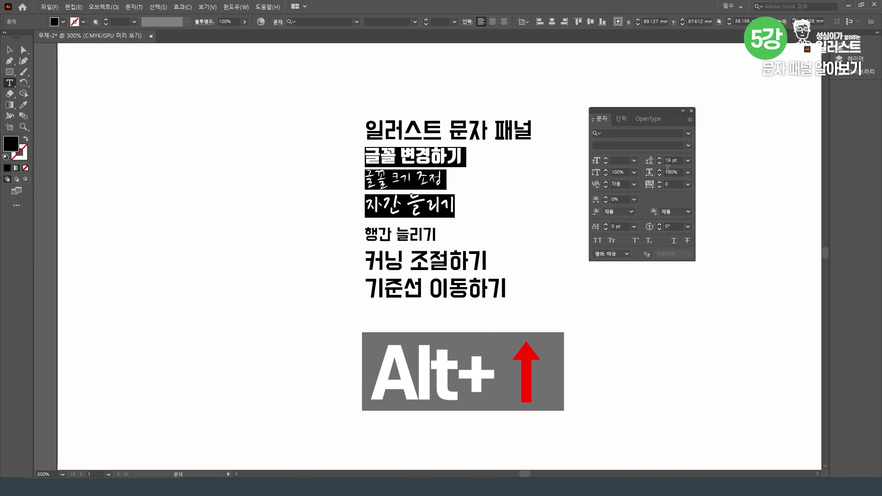
- Increase the leading of the three selected lines to 20 pt and deselect the text
key(alt+Down)
key(alt+Down)
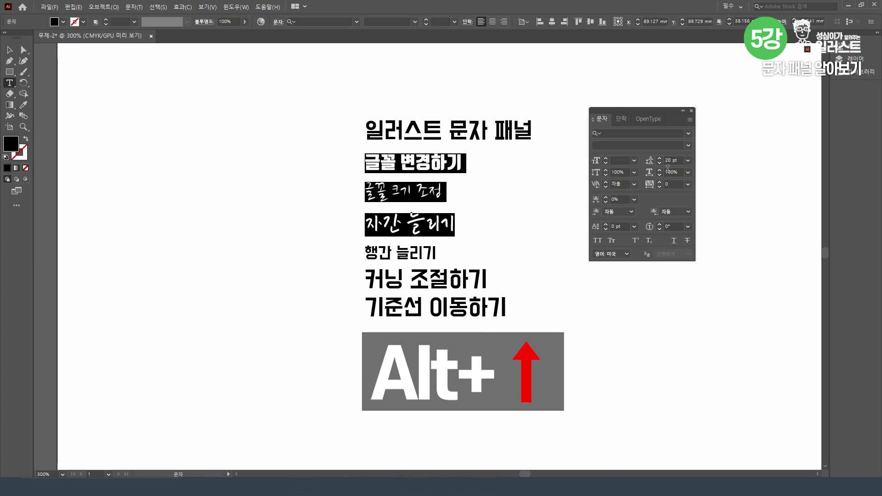
ctrl+click(566, 182)
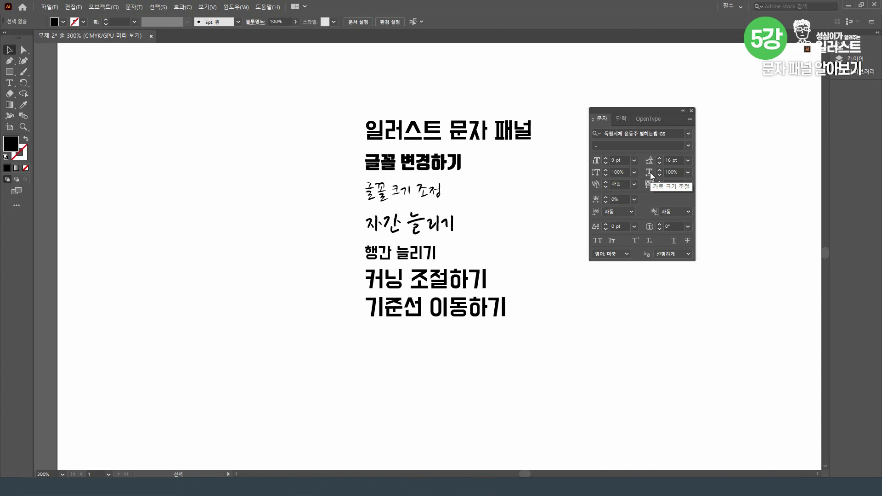
- Select the whole text block and raise its vertical scale to 114%
click(514, 138)
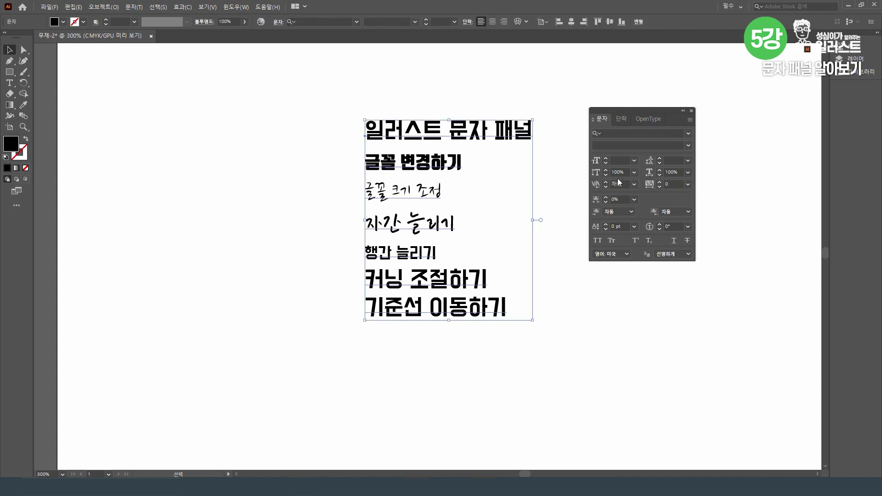
click(606, 170)
click(606, 170)
click(606, 170)
click(606, 170)
click(606, 170)
click(605, 170)
click(606, 170)
click(605, 170)
click(605, 170)
click(606, 170)
click(605, 170)
click(606, 171)
click(606, 170)
click(606, 171)
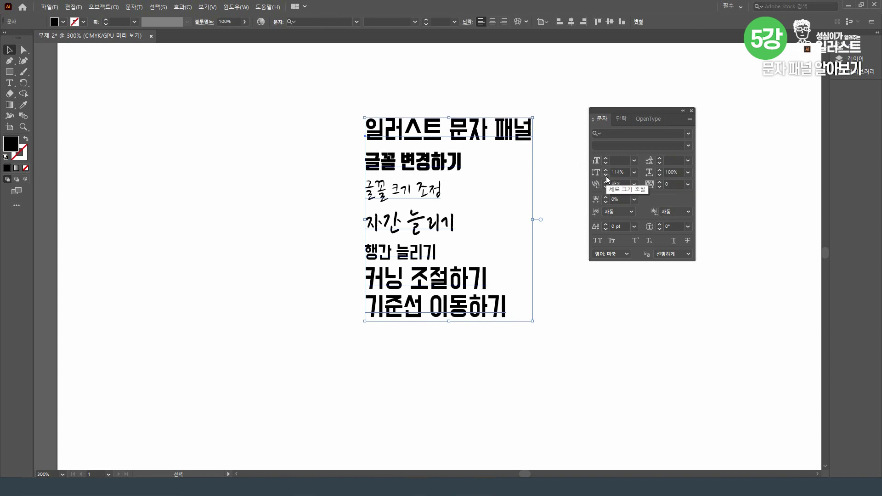
- Lower the vertical scale of the whole text block to 96%
click(606, 176)
click(606, 175)
click(605, 176)
click(606, 176)
click(606, 176)
click(606, 175)
click(606, 176)
click(606, 175)
click(606, 175)
click(606, 175)
click(606, 176)
click(606, 176)
click(606, 176)
click(606, 176)
click(606, 175)
click(605, 176)
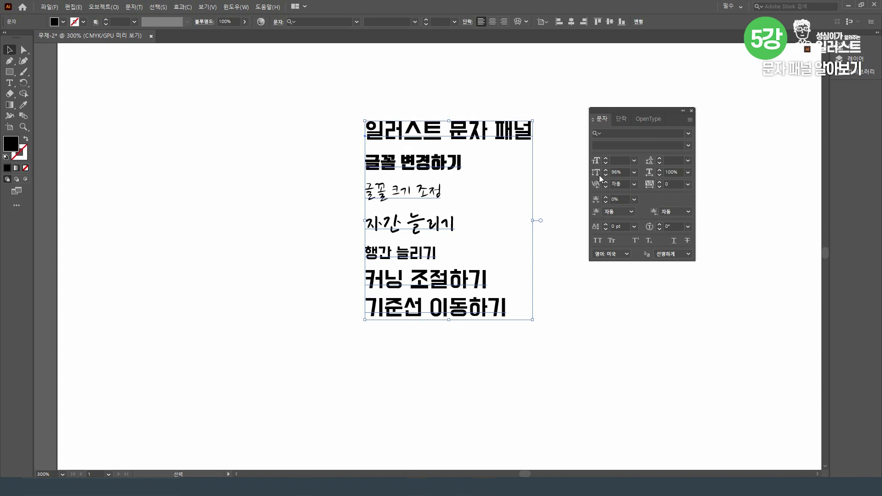
- Return the vertical scale of the text block to 100%
click(606, 170)
click(606, 171)
click(606, 171)
click(605, 171)
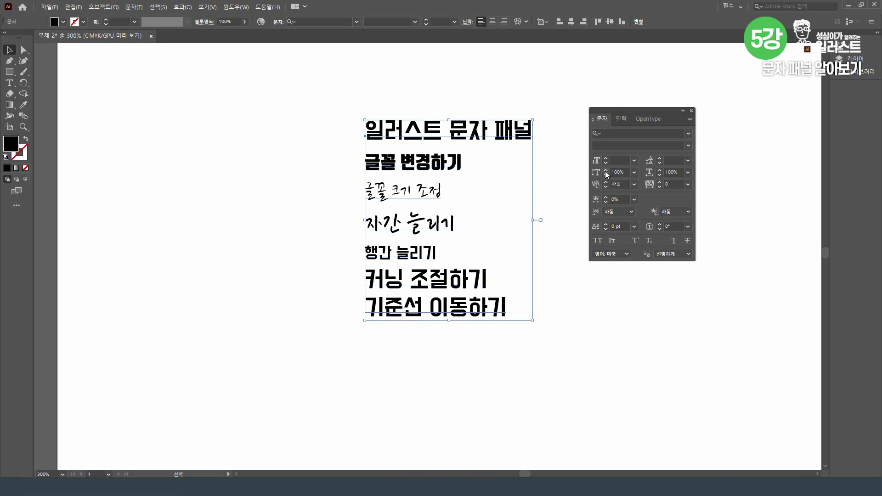
- Widen the horizontal scale of the whole text block above 100%
click(660, 171)
click(660, 171)
click(660, 171)
click(660, 171)
click(660, 171)
click(660, 171)
click(660, 171)
click(660, 171)
click(660, 171)
click(660, 171)
click(660, 171)
click(660, 171)
- Narrow the horizontal scale of the text block to 91% and reset it to 100%
double_click(660, 174)
click(660, 175)
double_click(660, 175)
click(660, 174)
double_click(660, 175)
click(660, 175)
double_click(660, 174)
double_click(660, 175)
click(660, 174)
double_click(660, 175)
click(660, 175)
double_click(660, 175)
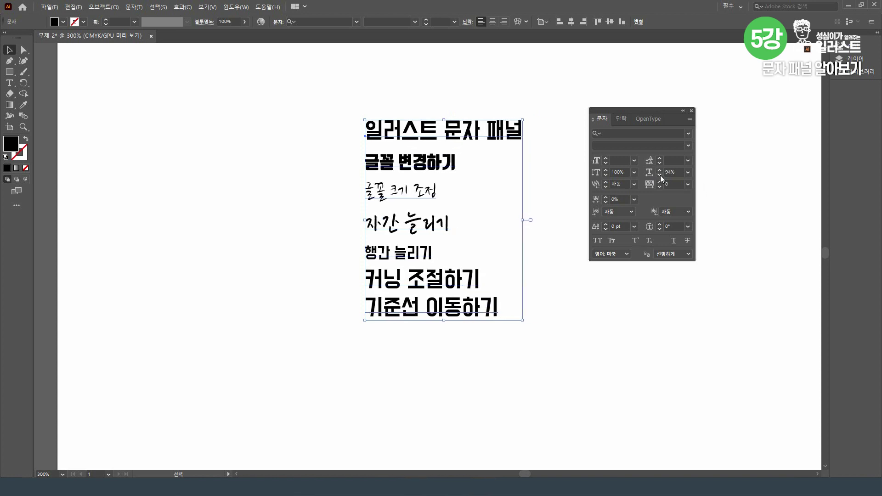
click(660, 174)
click(660, 175)
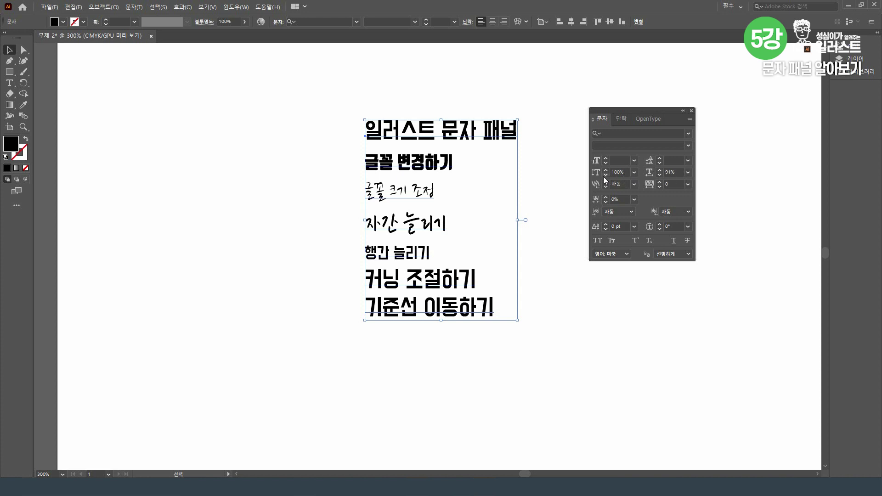
click(688, 172)
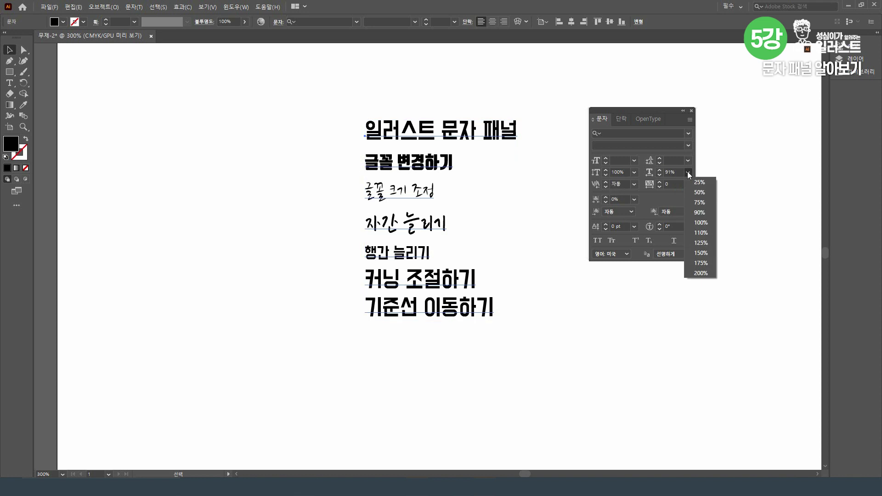
click(699, 226)
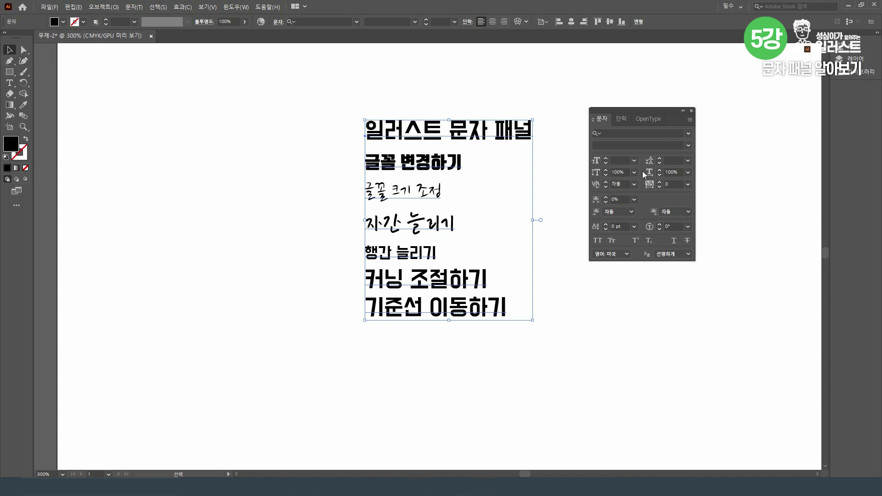
- Increase the tracking of the whole text block to 17 and reduce it to 15
click(660, 182)
click(661, 182)
click(660, 182)
click(660, 182)
click(660, 182)
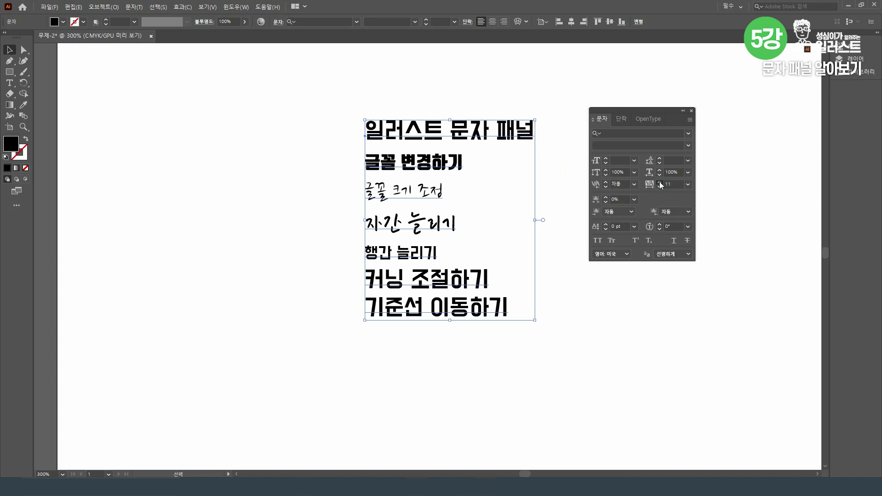
click(660, 182)
click(660, 182)
click(660, 182)
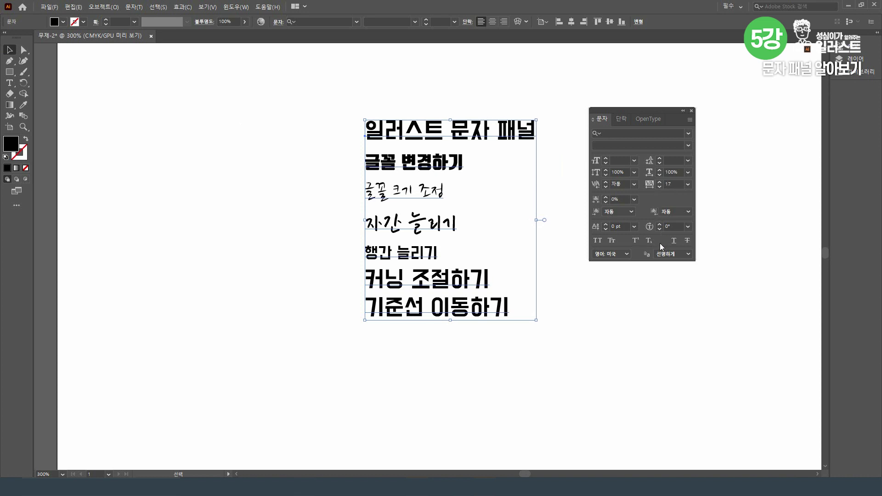
click(660, 187)
click(660, 186)
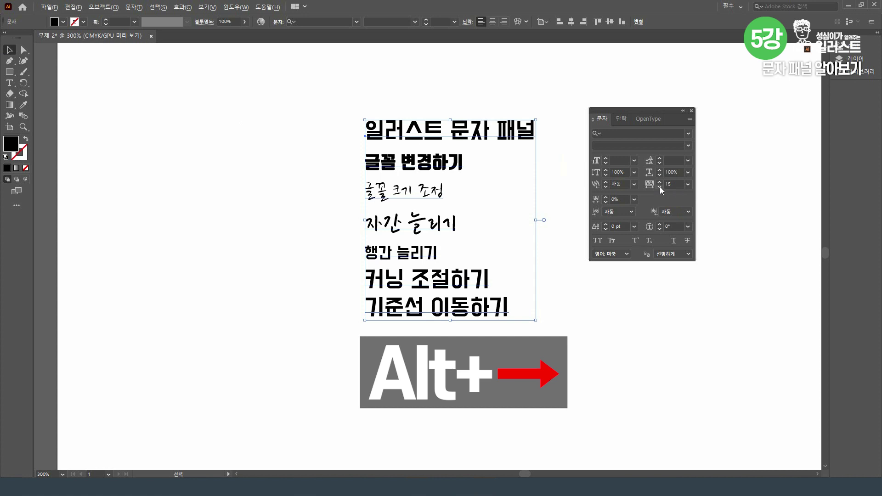
- Widen the tracking of the whole text block to 115
key(alt+Right)
key(alt+Right)
key(alt+Right)
key(alt+Right)
key(alt+Right)
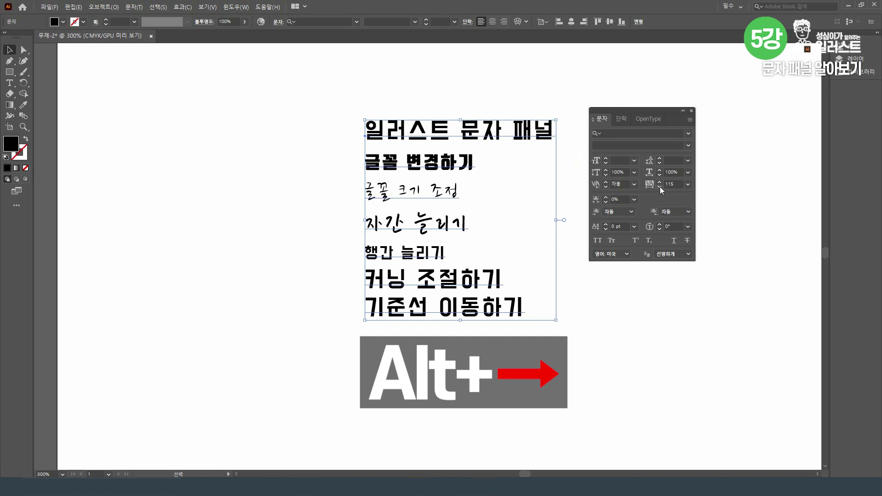
- Tighten the tracking of the whole text block to -5
key(alt+Left)
key(alt+Left)
key(alt+Left)
key(alt+Left)
key(alt+Left)
key(alt+Left)
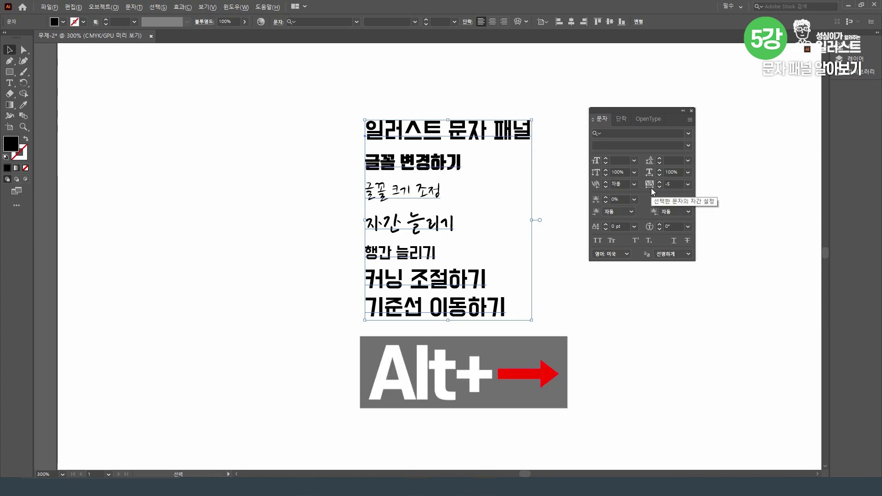
- Widen the tracking of the whole text block to 95
key(alt+Right)
key(alt+Right)
key(alt+Right)
key(alt+Right)
key(alt+Right)
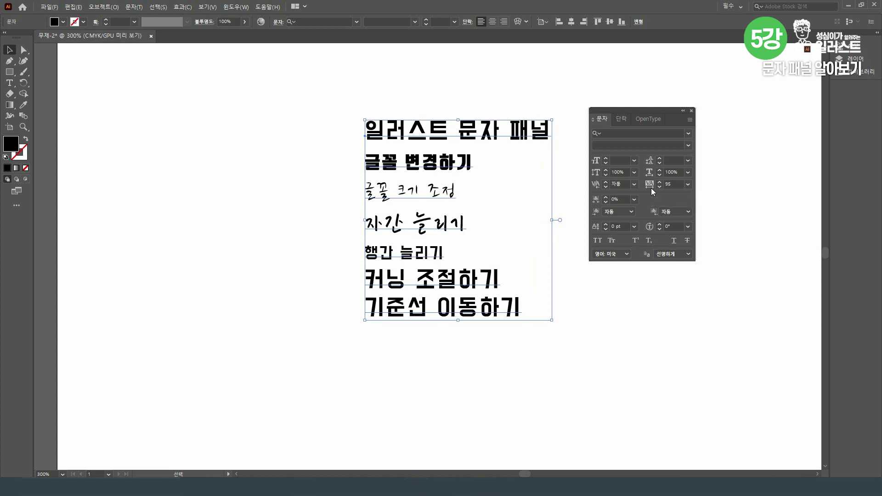
- Tighten the tracking of the whole text block to -25 and deselect it
key(alt+Left)
key(alt+Left)
key(alt+Left)
key(alt+Left)
key(alt+Left)
key(alt+Left)
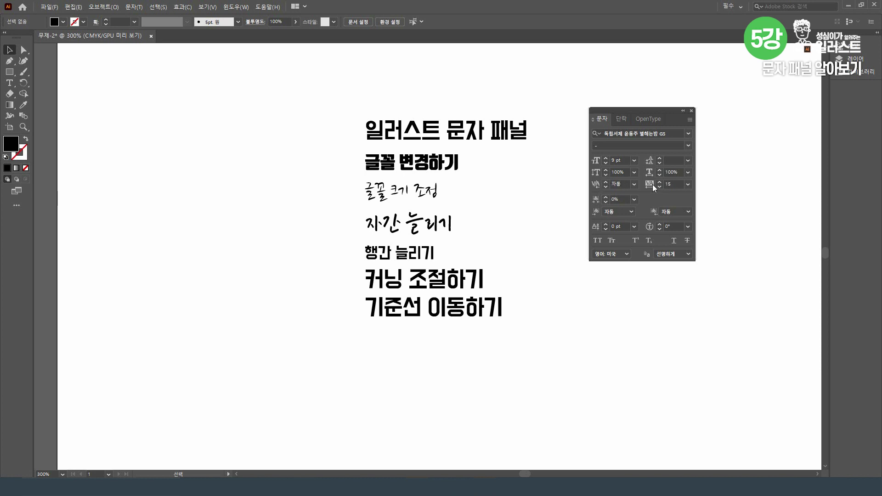
- Select only '문자 패널' in the first line and adjust its tracking to -45
key(t)
drag(446, 131, 546, 141)
key(alt+Right)
key(alt+Right)
key(alt+Right)
key(alt+Left)
key(alt+Left)
key(alt+Left)
key(alt+Left)
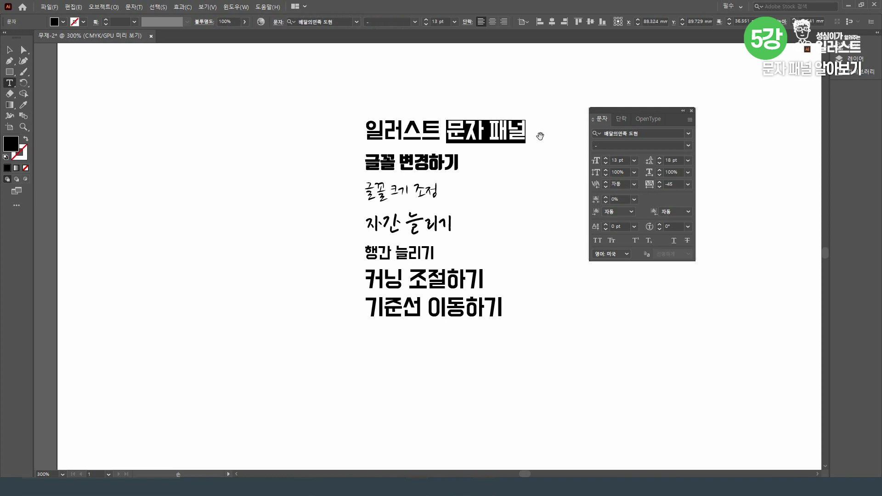
- Try to increase the kerning with both characters '일러' selected in the first line
drag(366, 131, 399, 133)
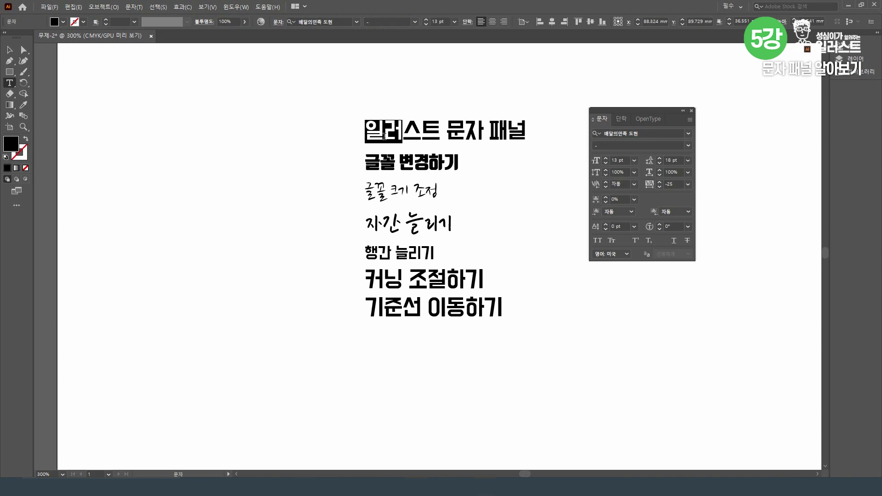
click(384, 135)
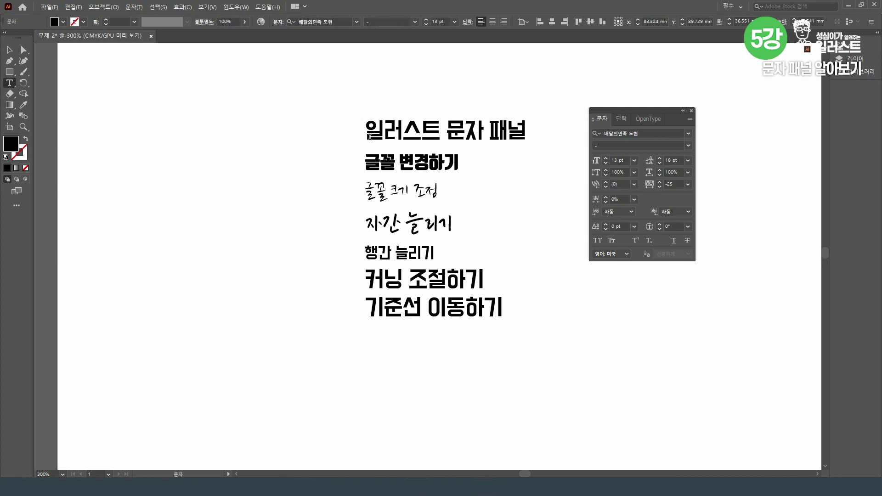
scroll(375, 129, up, 2)
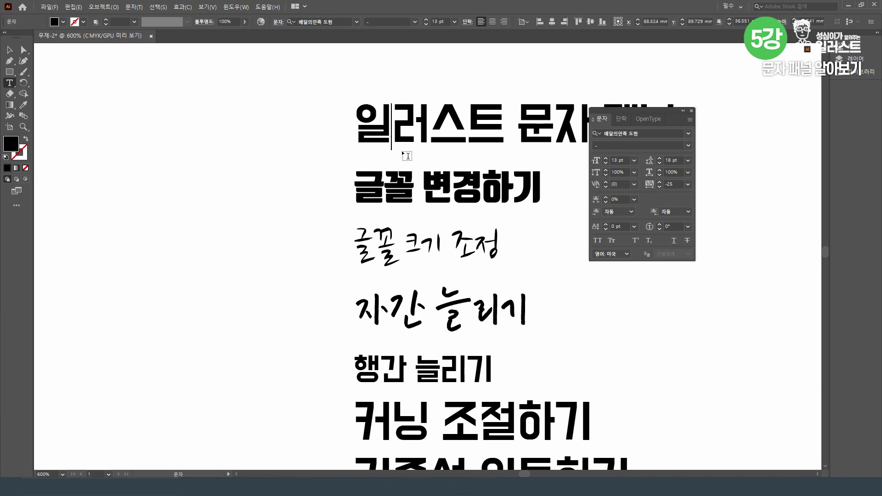
drag(360, 121, 418, 129)
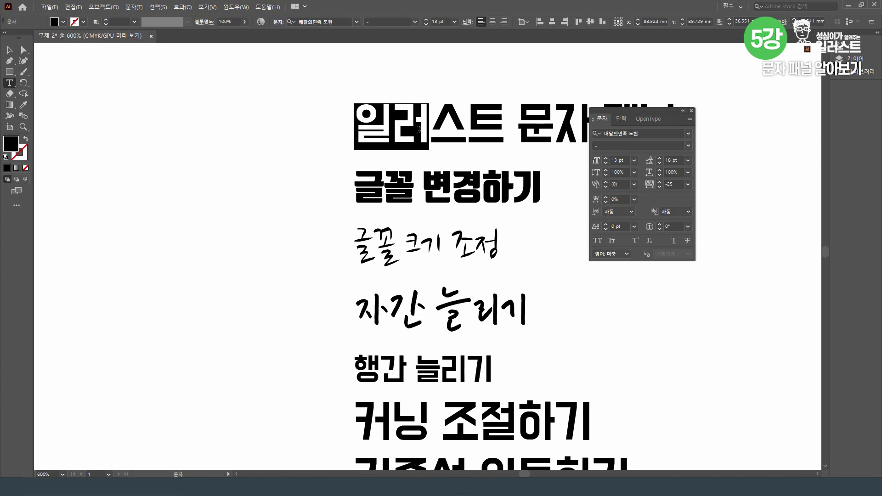
click(606, 182)
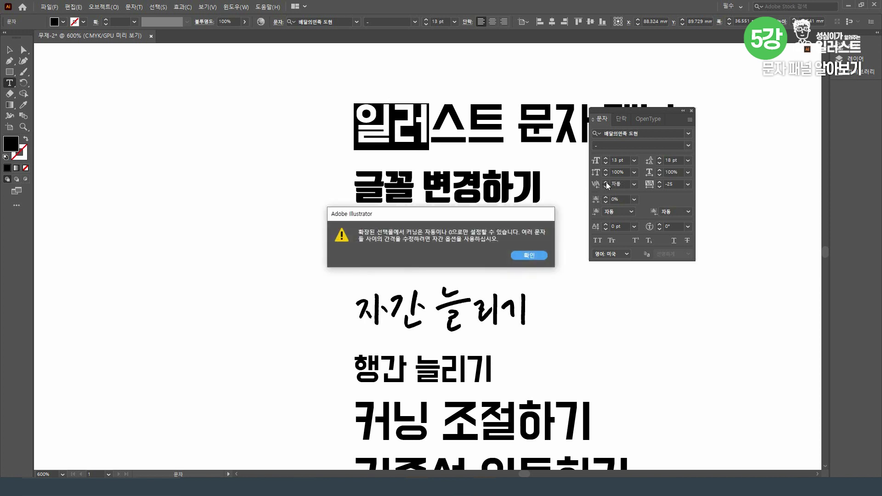
click(530, 256)
- Place the text cursor between '일' and '러' in the first line and widen the kerning to 120
click(394, 131)
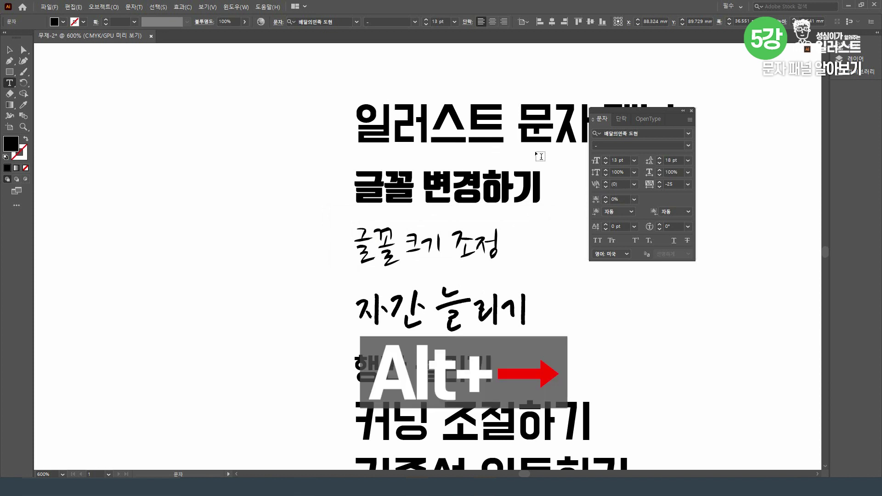
key(alt+Right)
key(alt+Right)
key(alt+Right)
key(alt+Right)
key(alt+Right)
key(alt+Right)
key(alt+Right)
key(alt+Right)
key(alt+Right)
key(alt+Right)
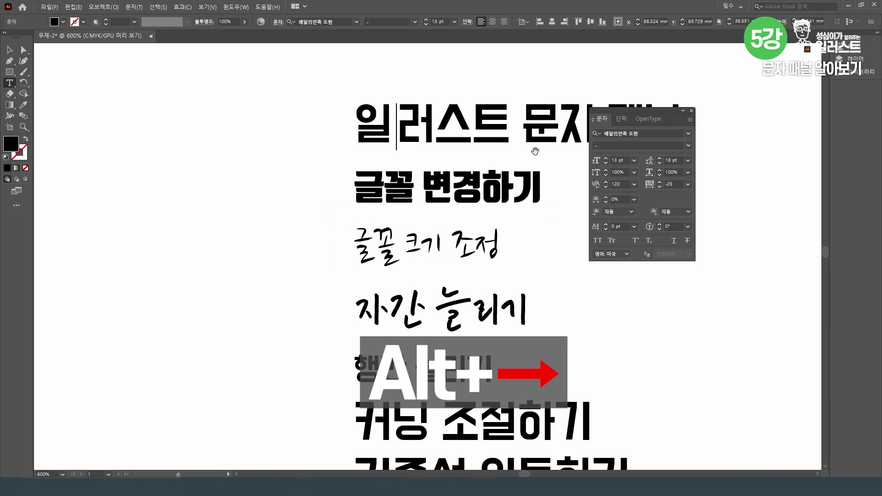
- Adjust the kerning between '일' and '러' in the first line to 40
key(alt+Left)
key(alt+Left)
key(alt+Left)
key(alt+Left)
key(alt+Left)
key(alt+Left)
key(alt+Left)
key(alt+Left)
key(alt+Left)
key(alt+Right)
key(alt+Right)
key(alt+Right)
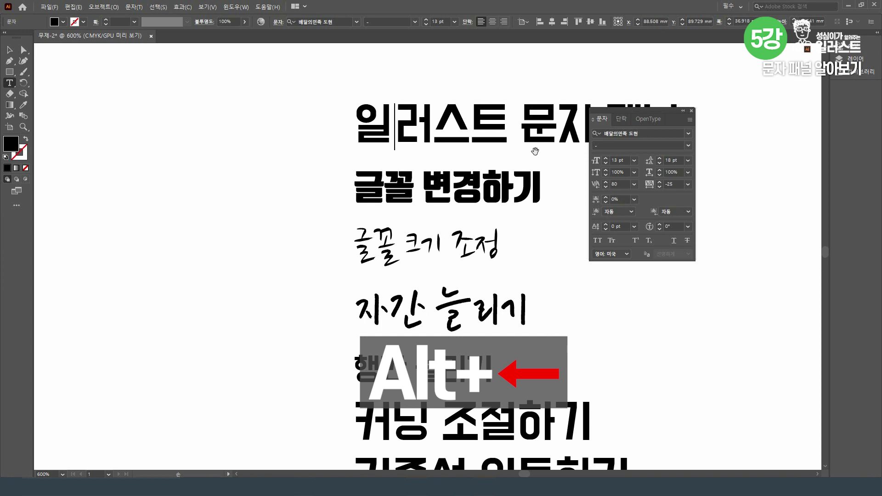
key(alt+Left)
key(alt+Left)
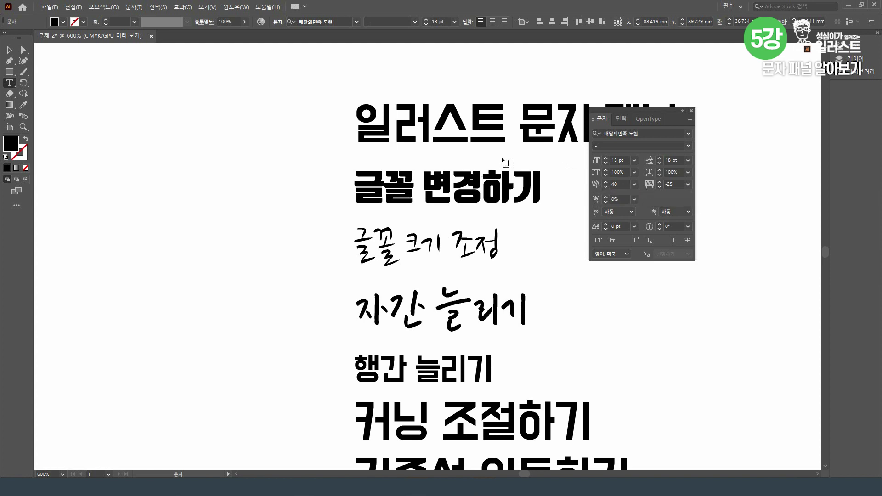
- Place the text cursor between '러' and '스' in the first line and widen the kerning to 80
double_click(365, 134)
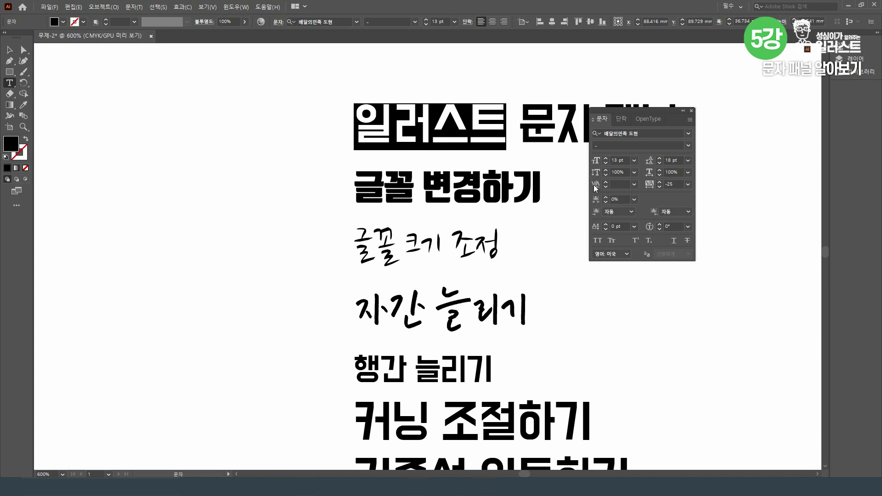
click(433, 134)
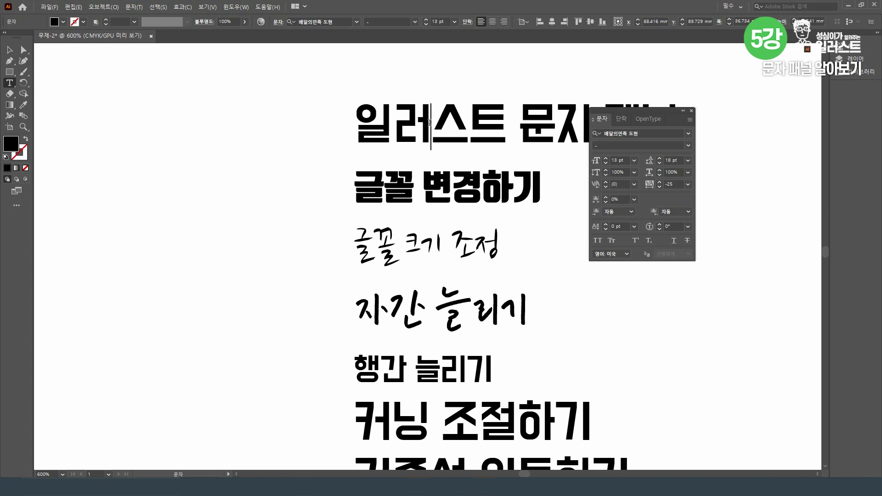
key(alt+Right)
key(alt+Right)
key(alt+Right)
key(alt+Right)
key(alt+Right)
key(alt+Right)
key(alt+Right)
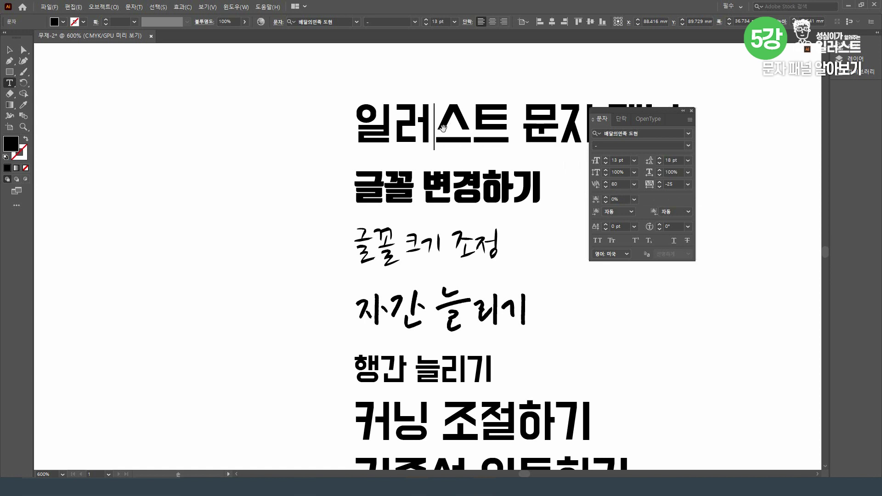
- Tighten the kerning between '러' and '스' and widen it again to 160
key(alt+Left)
key(alt+Left)
key(alt+Left)
key(alt+Left)
key(alt+Left)
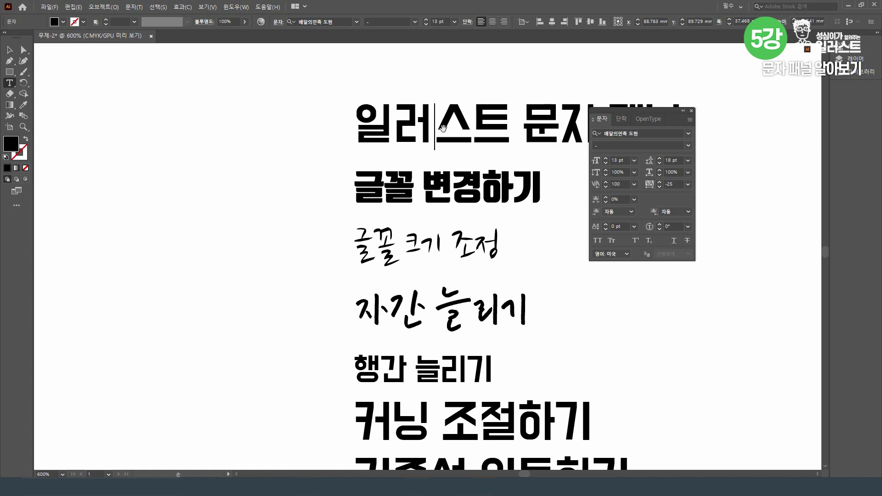
key(alt+Right)
key(alt+Right)
key(alt+Right)
key(alt+Right)
key(alt+Right)
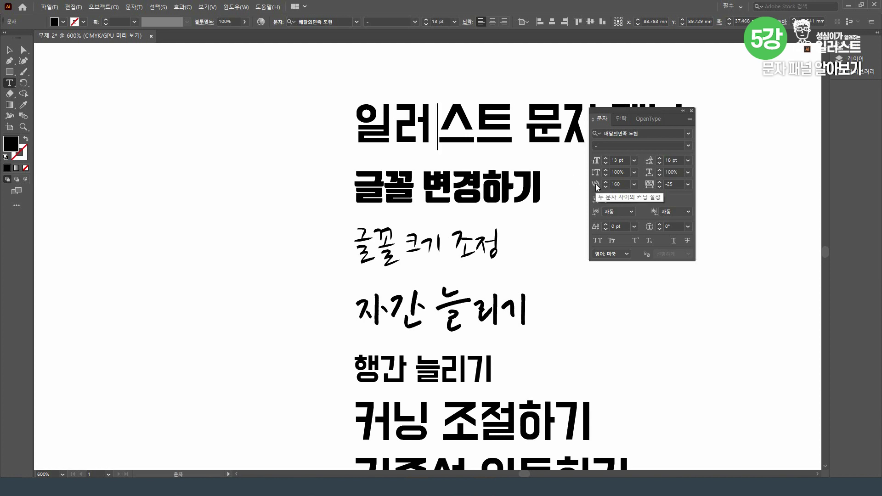
- Replace the space between '기준선' and '이동하기' in the last line with a period
scroll(483, 195, down, 2)
drag(480, 213, 461, 203)
scroll(463, 205, up, 1)
click(496, 130)
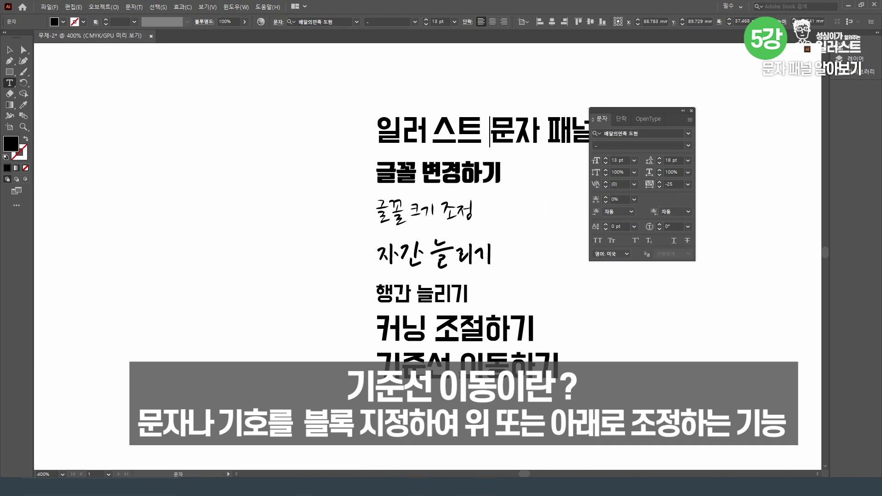
drag(451, 371, 459, 371)
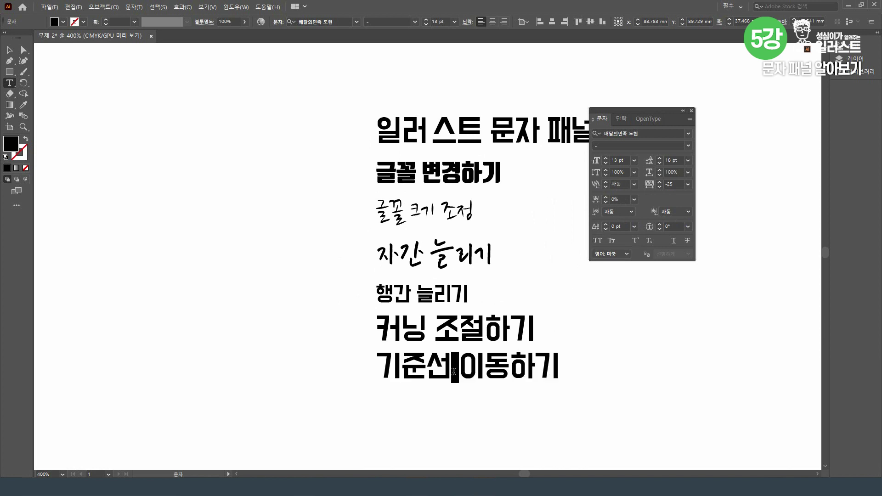
click(457, 371)
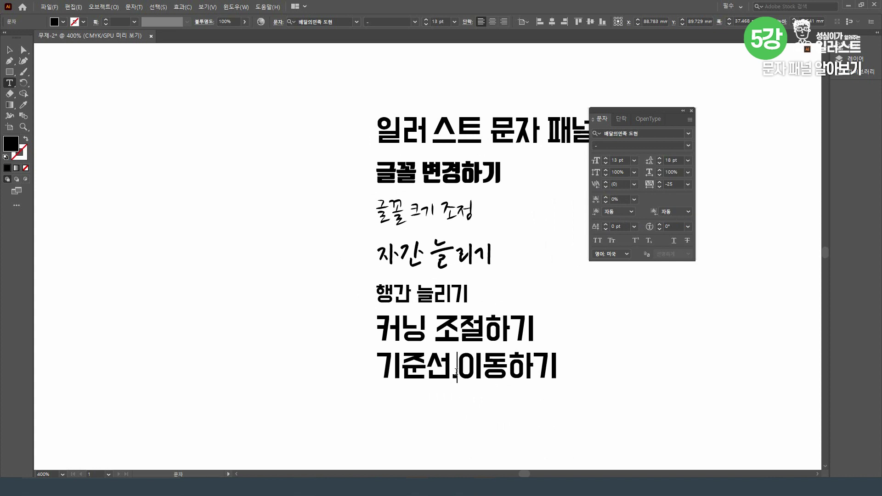
- Select the period between '기준선' and '이동하기' in the last line and raise its baseline shift in single-point steps
drag(466, 379, 452, 234)
scroll(460, 245, up, 1)
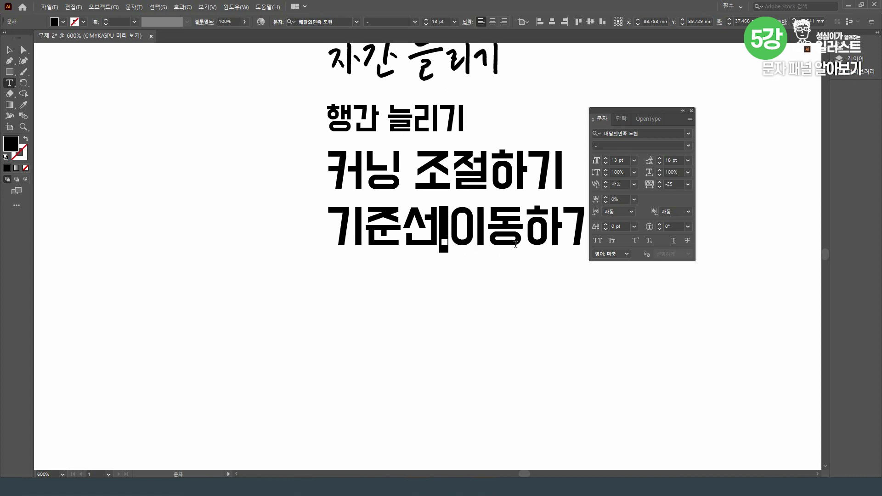
click(442, 241)
drag(442, 241, 451, 242)
click(605, 225)
click(606, 226)
click(606, 225)
click(605, 225)
click(606, 225)
click(606, 225)
- Lower the selected period's baseline shift to 1 pt
click(606, 229)
click(606, 229)
click(606, 229)
click(606, 229)
click(606, 229)
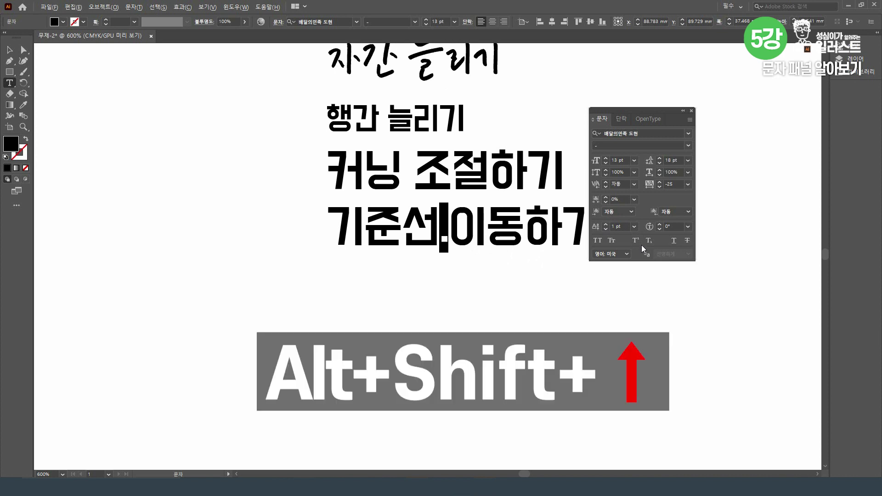
- Raise the selected period's baseline shift to 9 pt
key(alt+shift+Up)
key(alt+shift+Up)
key(alt+shift+Up)
key(alt+shift+Up)
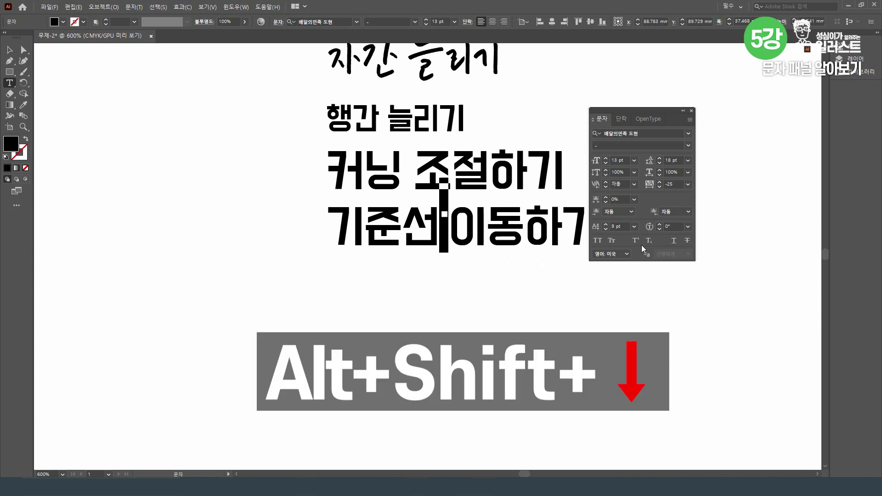
- Lower the period's baseline shift until it sits at mid-height between '기준선' and '이동하기'
key(alt+shift+Down)
key(alt+shift+Down)
scroll(512, 235, down, 1)
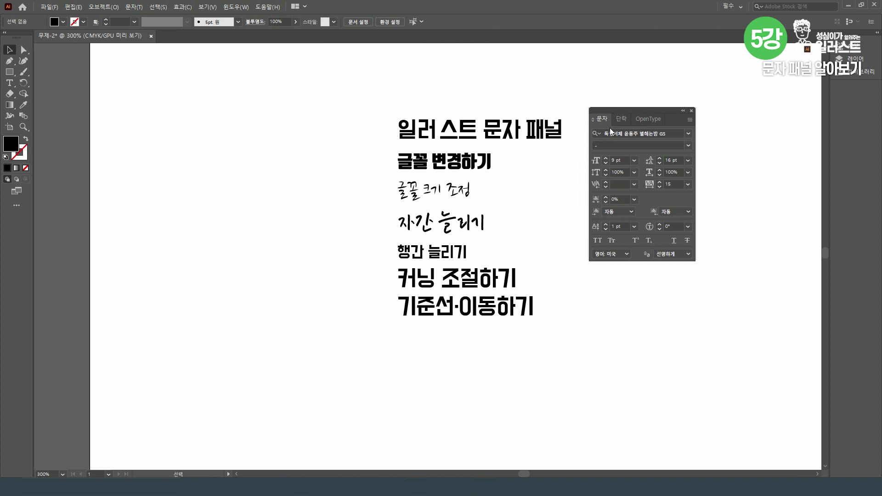